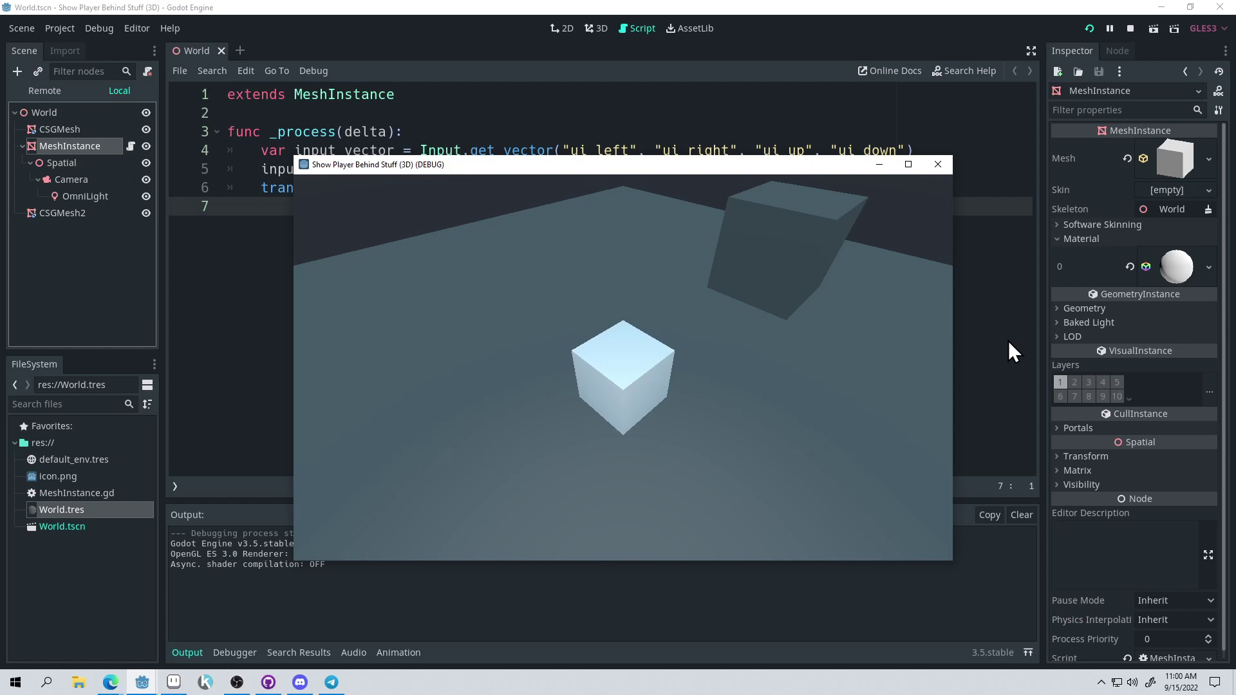
Drive the player cube across the floor and around the dark box with the arrow keys.
key(Up)
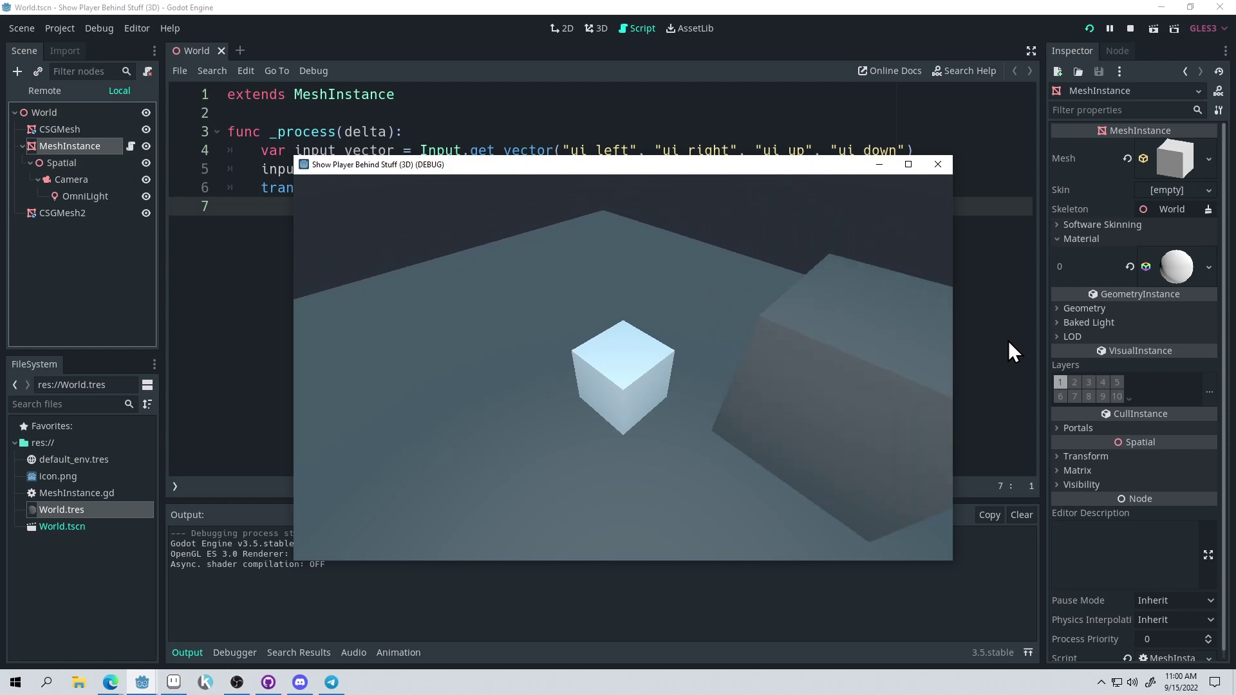
key(Up)
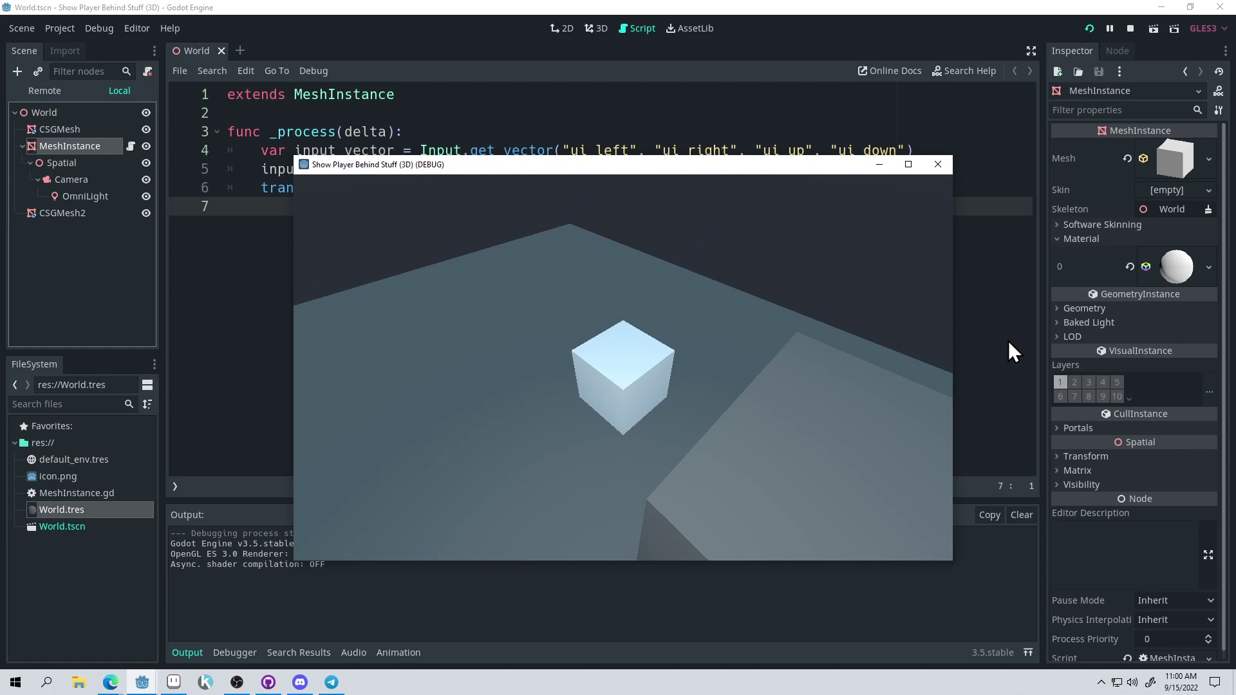
key(Right)
key(Up)
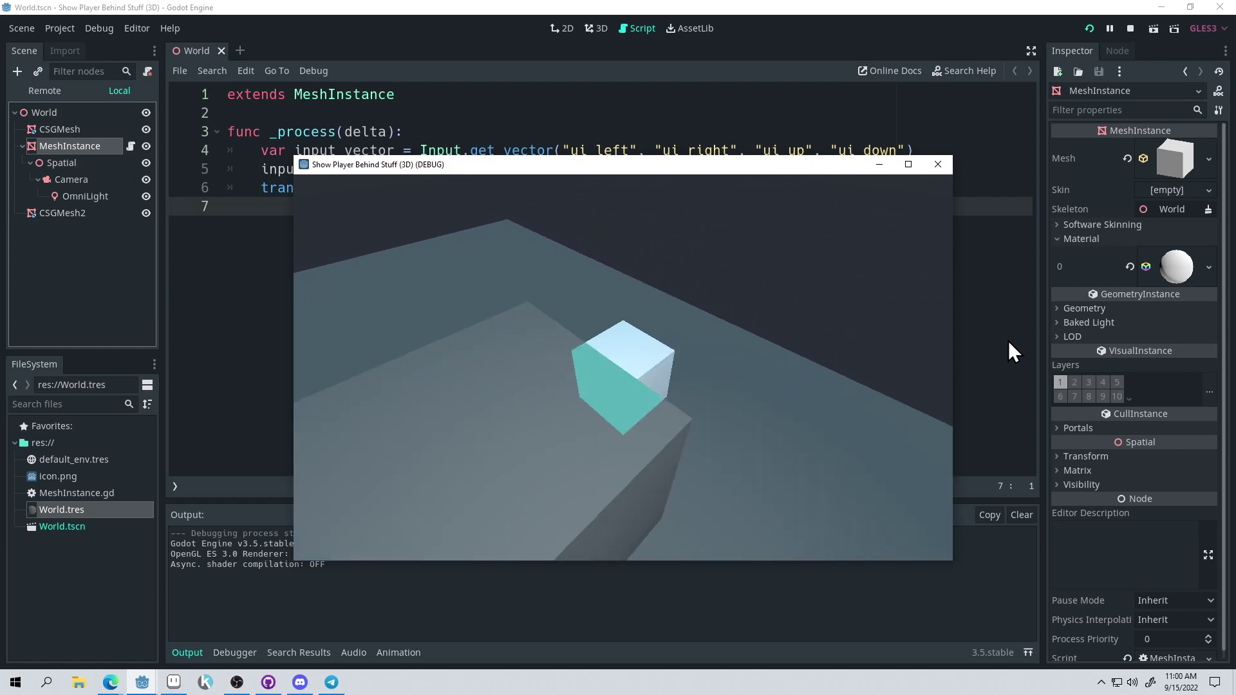
key(Up)
key(Left)
key(Down)
key(Up)
key(Right)
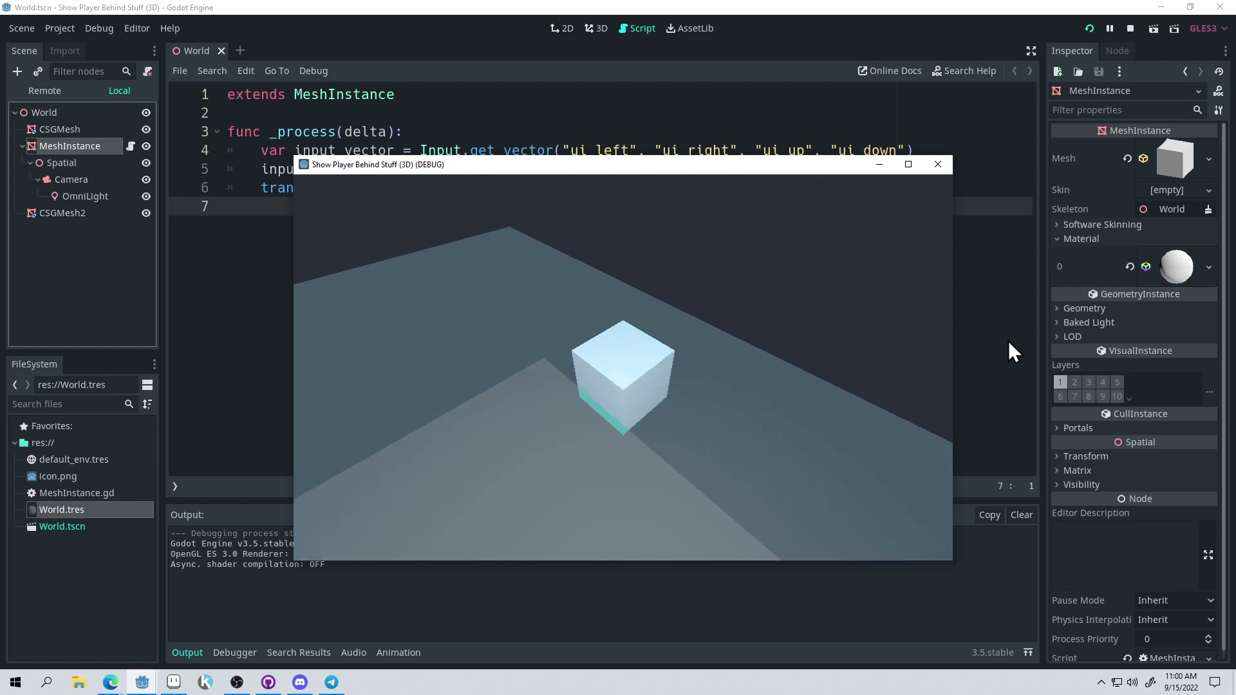
key(Down)
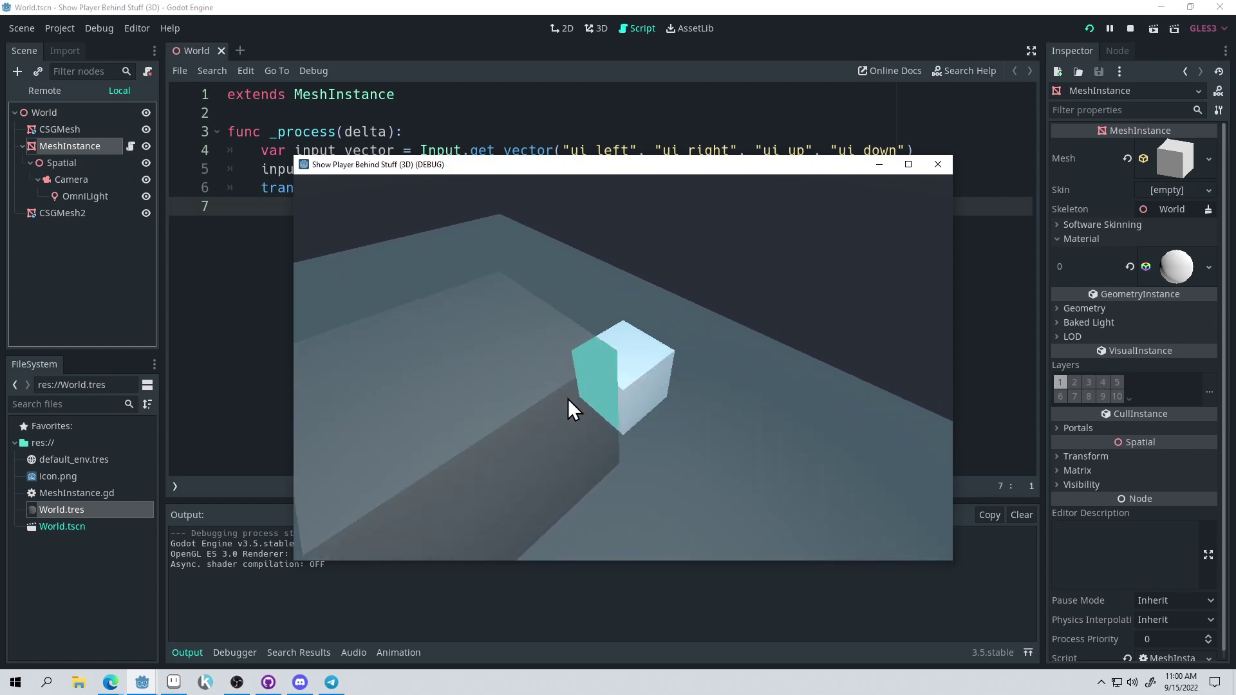
Move the cube behind the box and back out several times, ending in view.
key(Up)
key(Left)
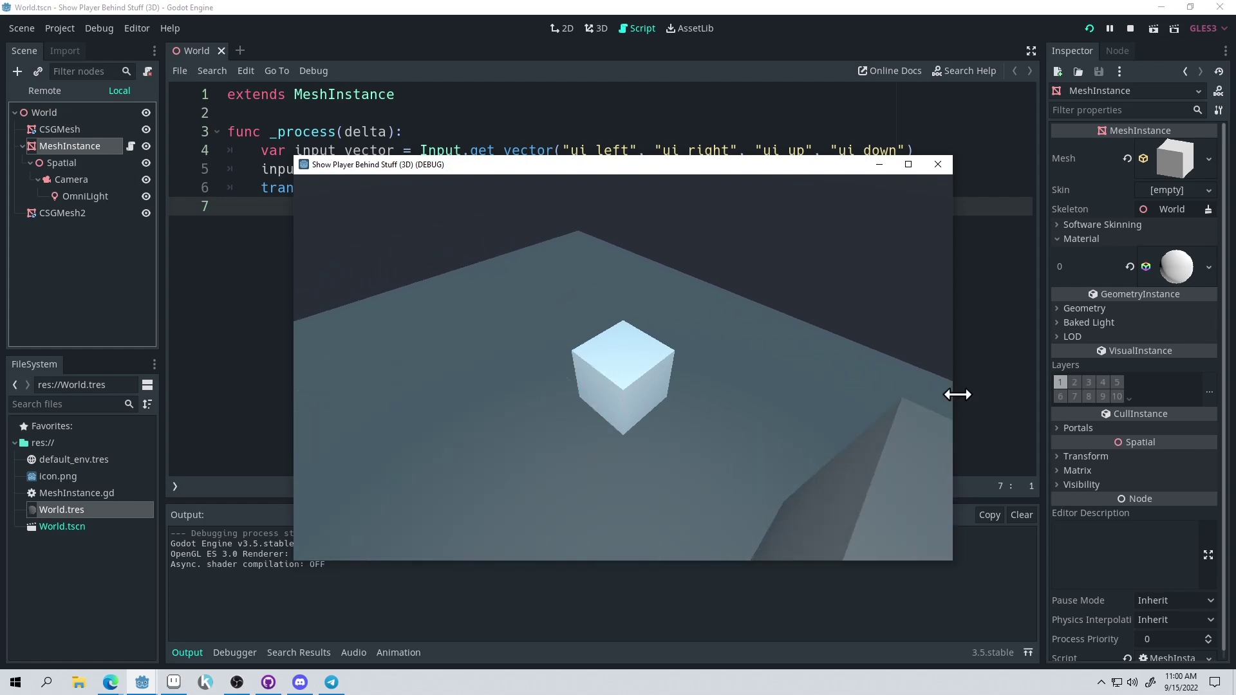
key(Down)
key(Right)
key(Up)
key(Down)
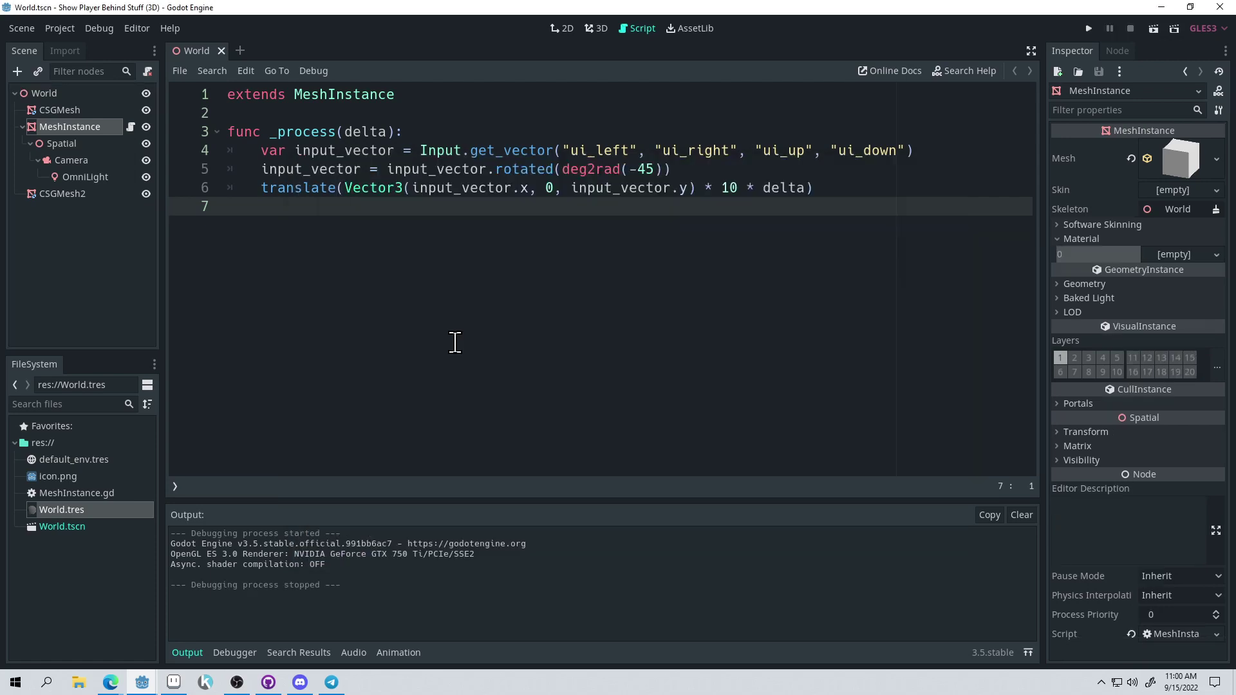
Stop the game and, in the 3D view, inspect the floor CSGMesh and player MeshInstance.
click(597, 28)
scroll(569, 298, down, 1)
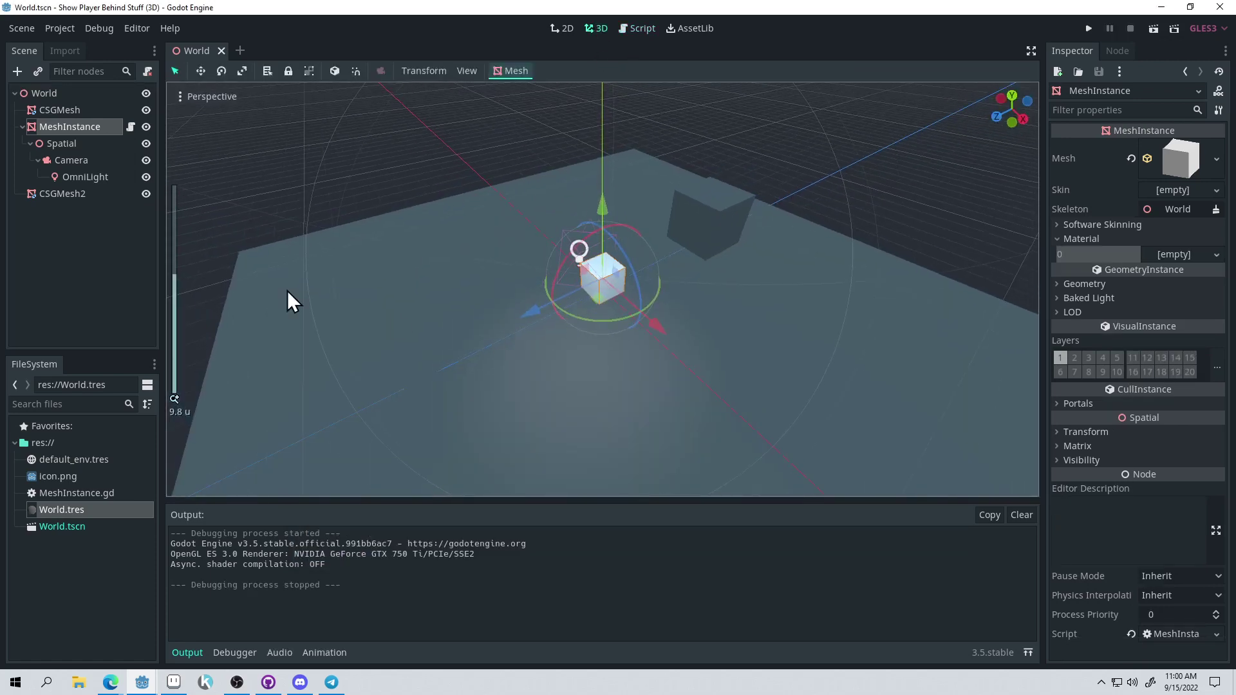
click(67, 109)
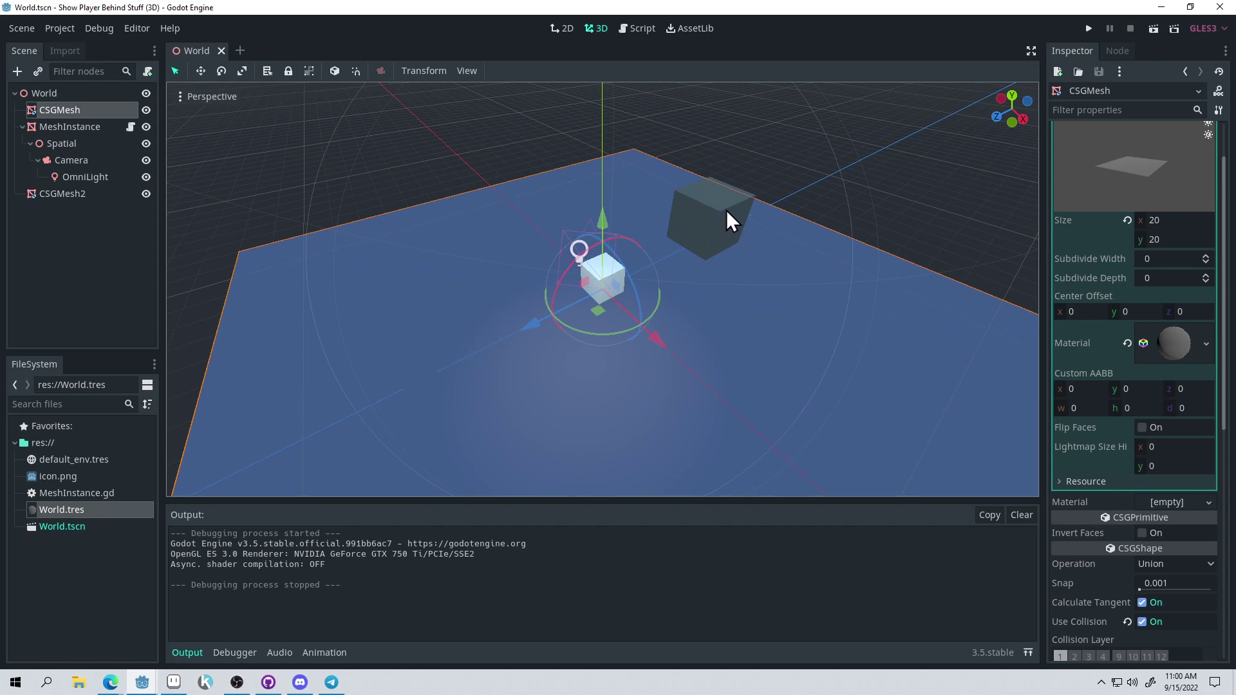
click(66, 127)
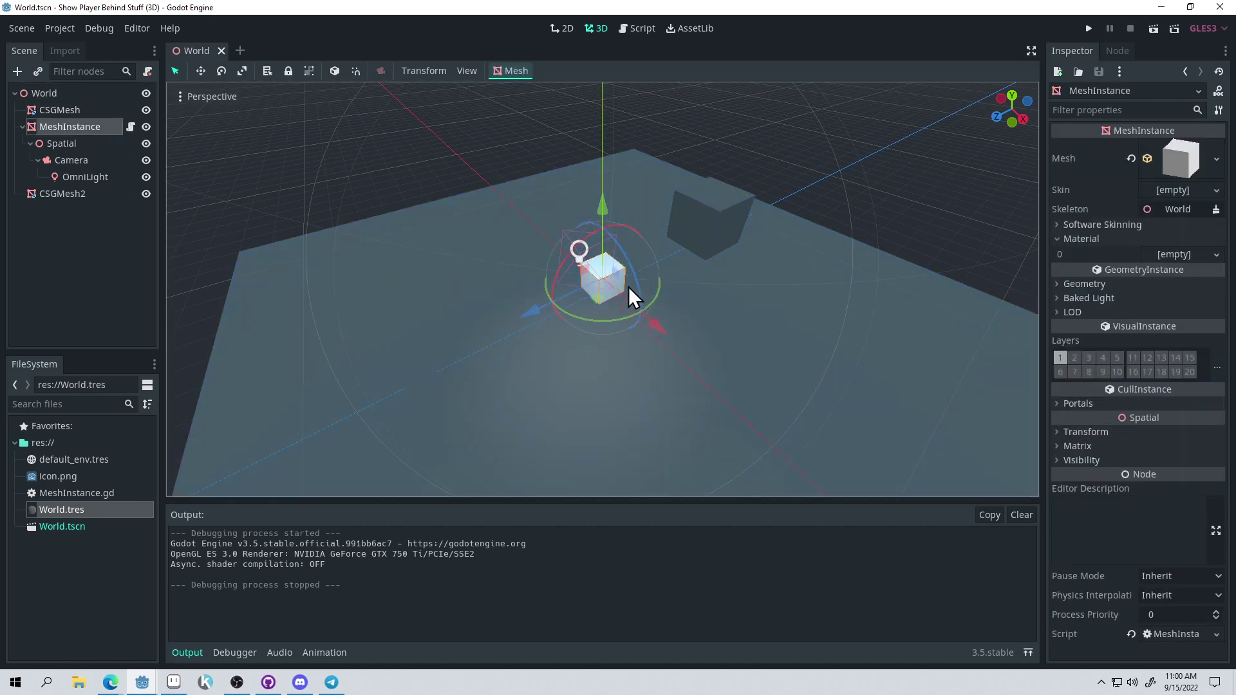
Check the Camera and OmniLight, then open MeshInstance.gd and select its movement code.
click(81, 162)
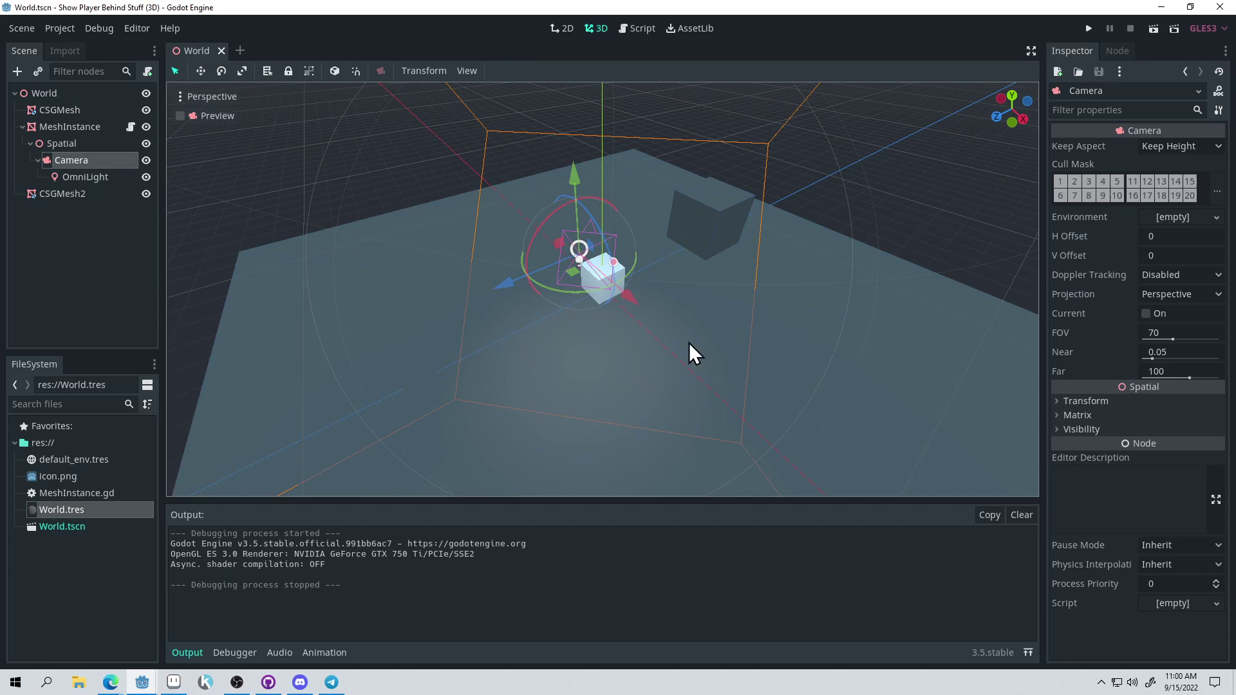
middle_drag(689, 343, 666, 361)
click(83, 177)
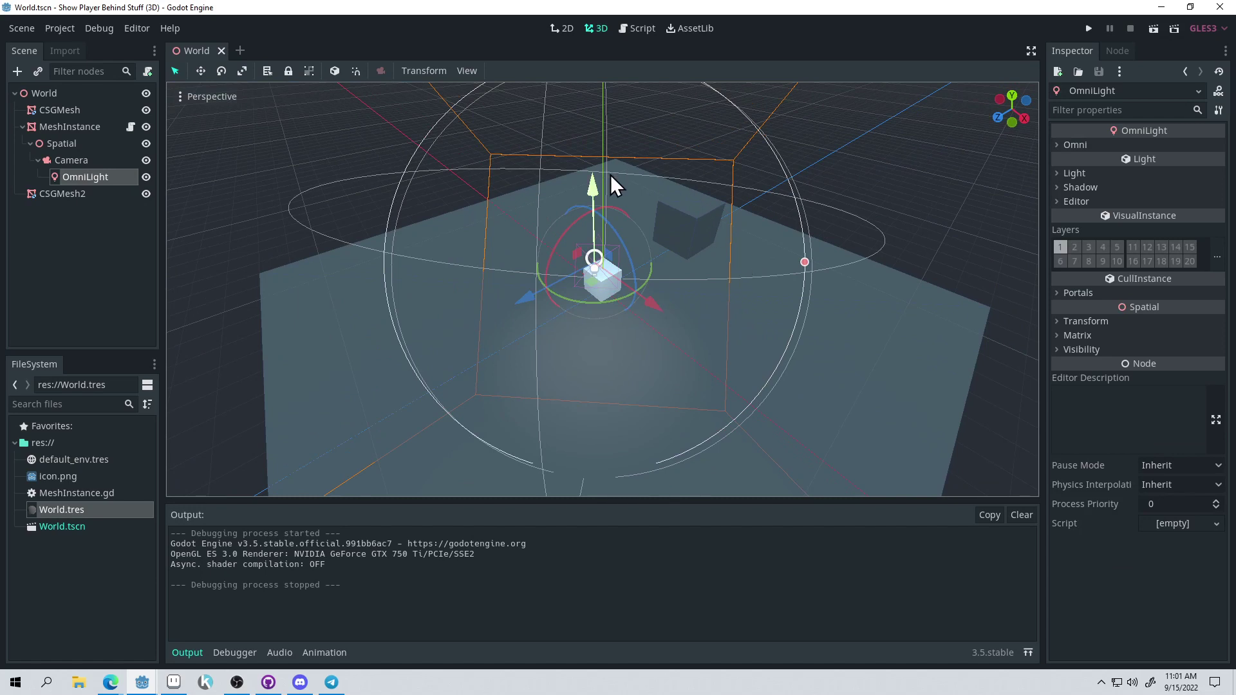
click(130, 127)
drag(816, 187, 269, 152)
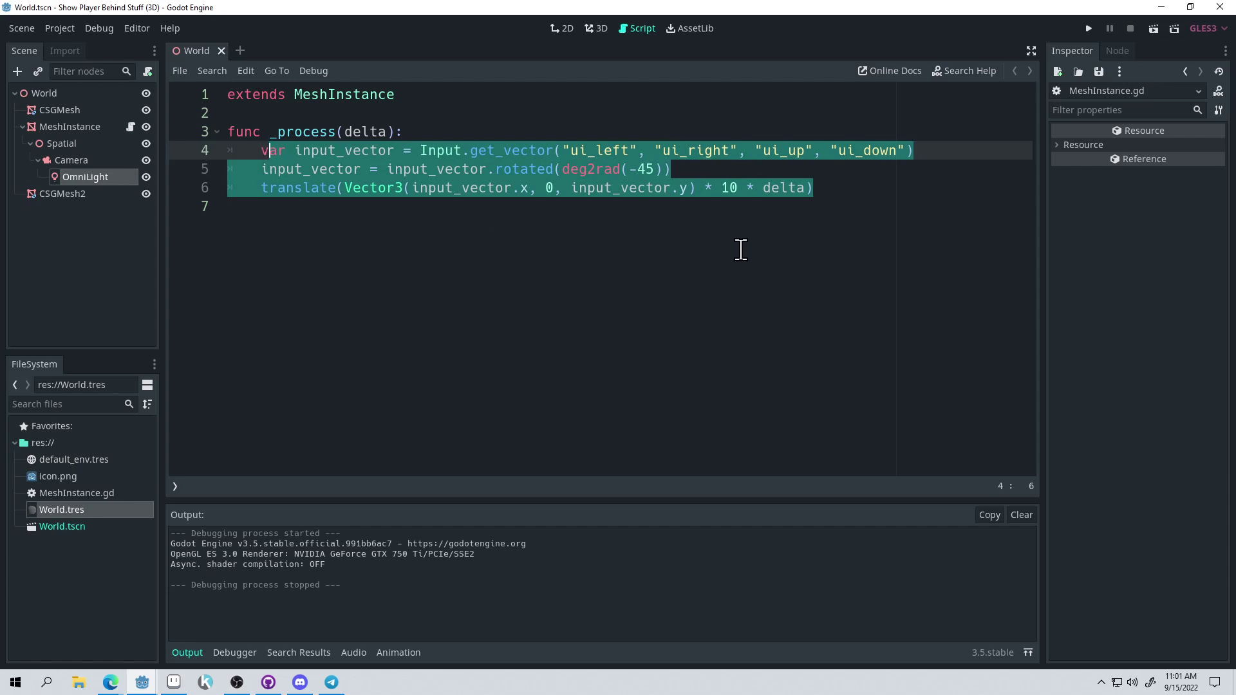
Launch the game and steer the cube around the dark box until the wall covers it.
click(1090, 28)
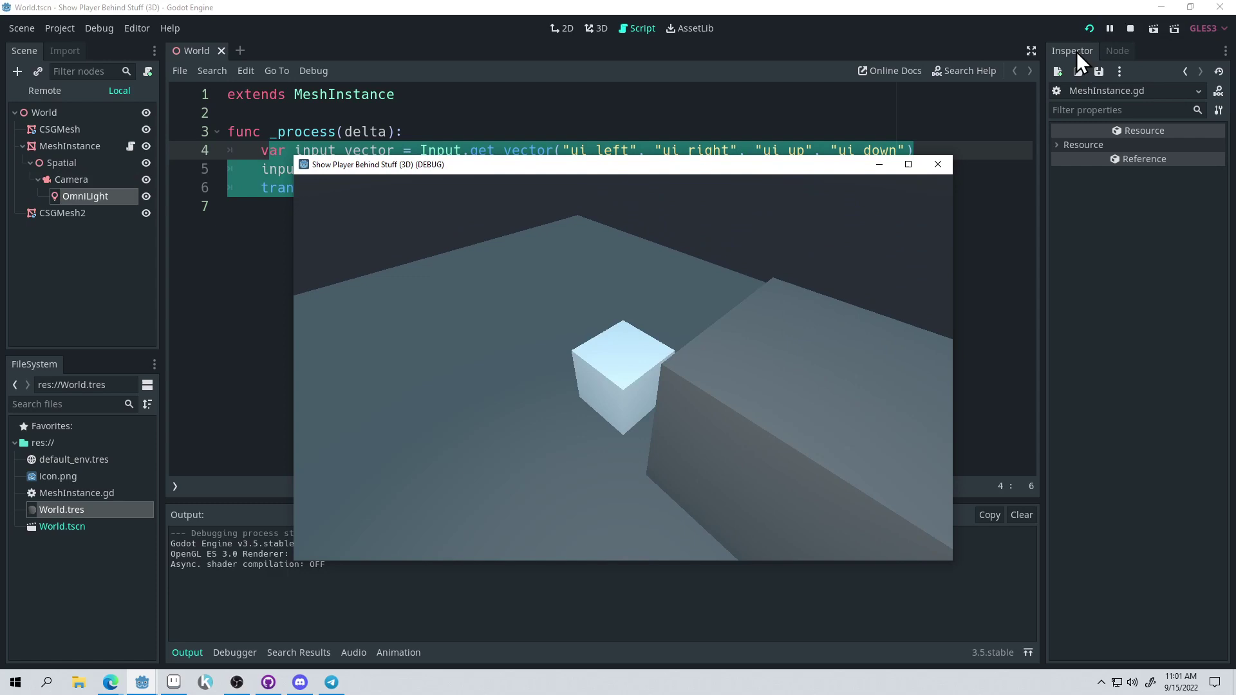
key(Right)
key(Down)
key(Up)
key(Left)
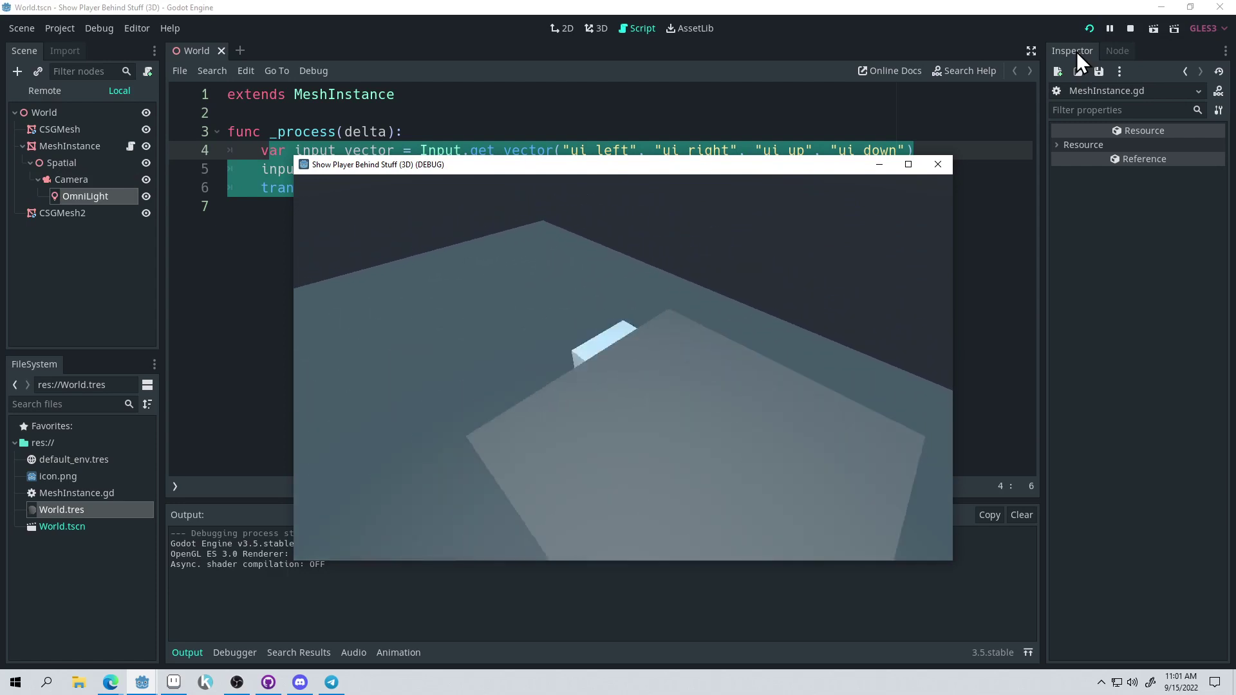
key(Right)
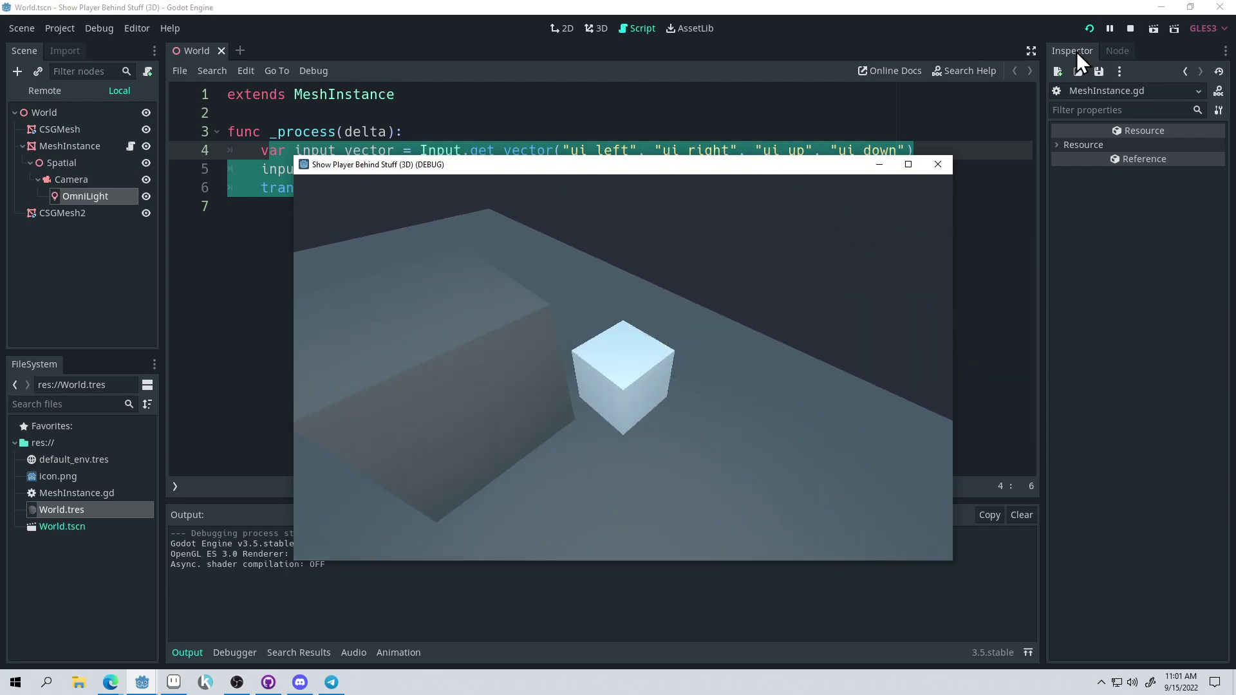
key(Left)
key(Up)
key(Down)
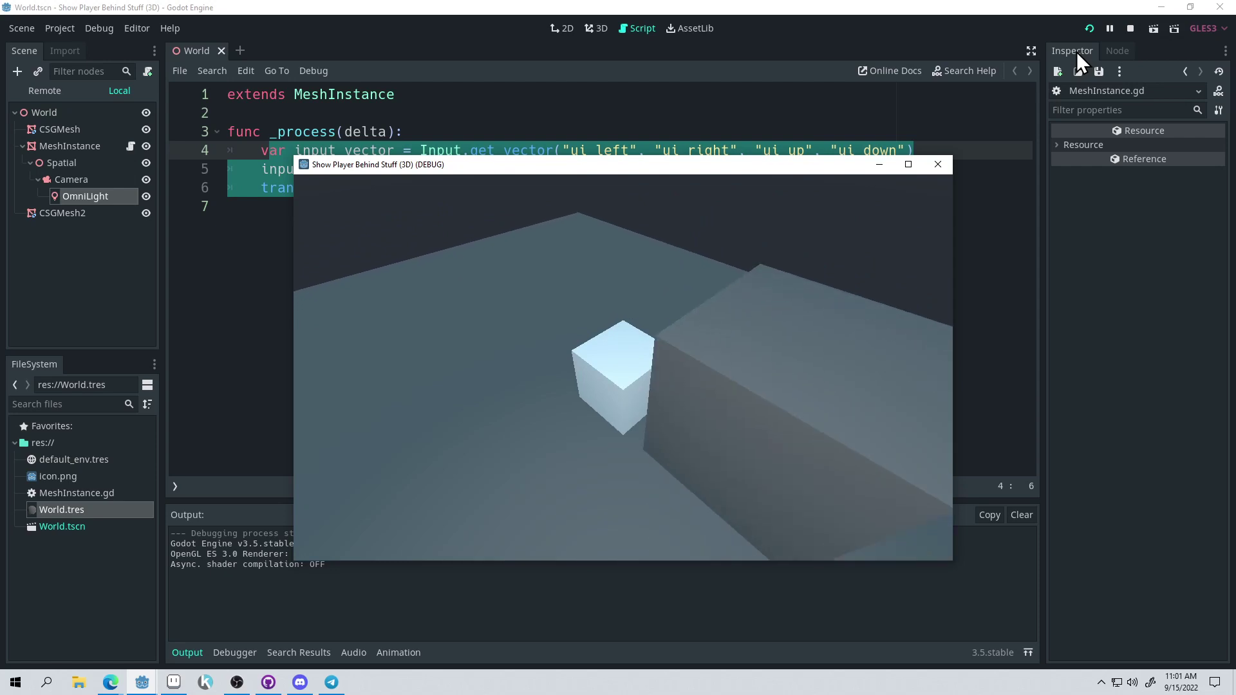
key(Right)
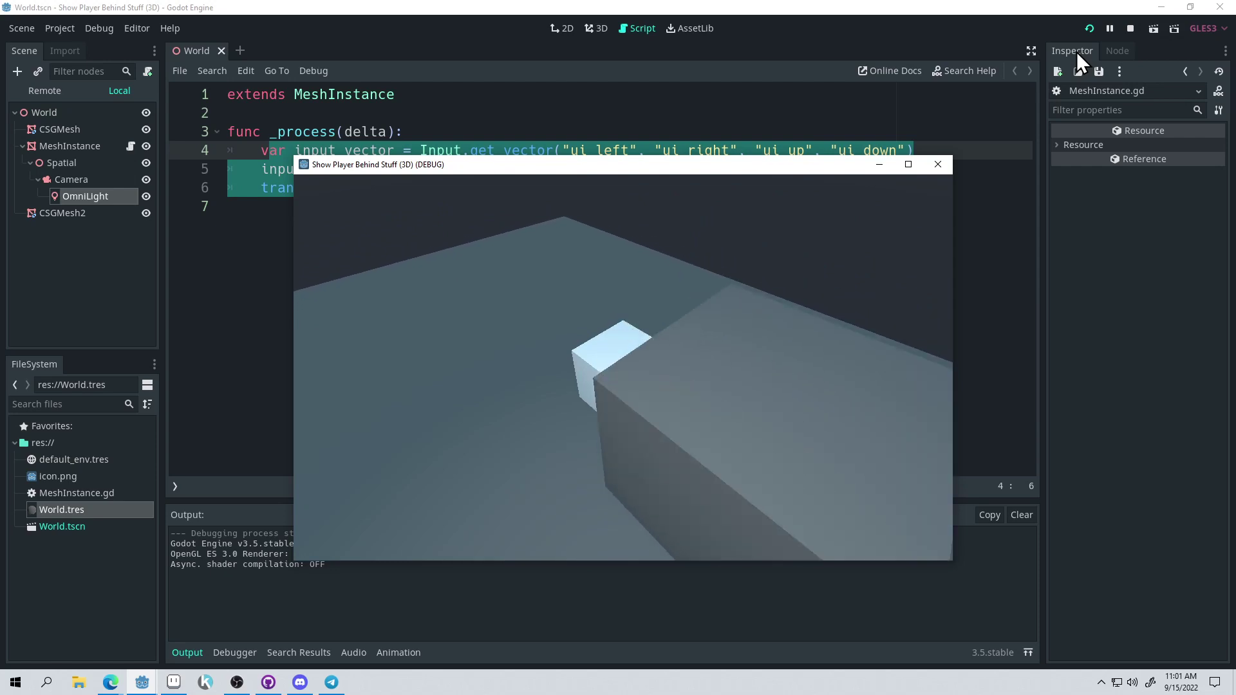
Close the game and assign a New SpatialMaterial to the MeshInstance's Material 0 slot.
click(938, 165)
click(83, 127)
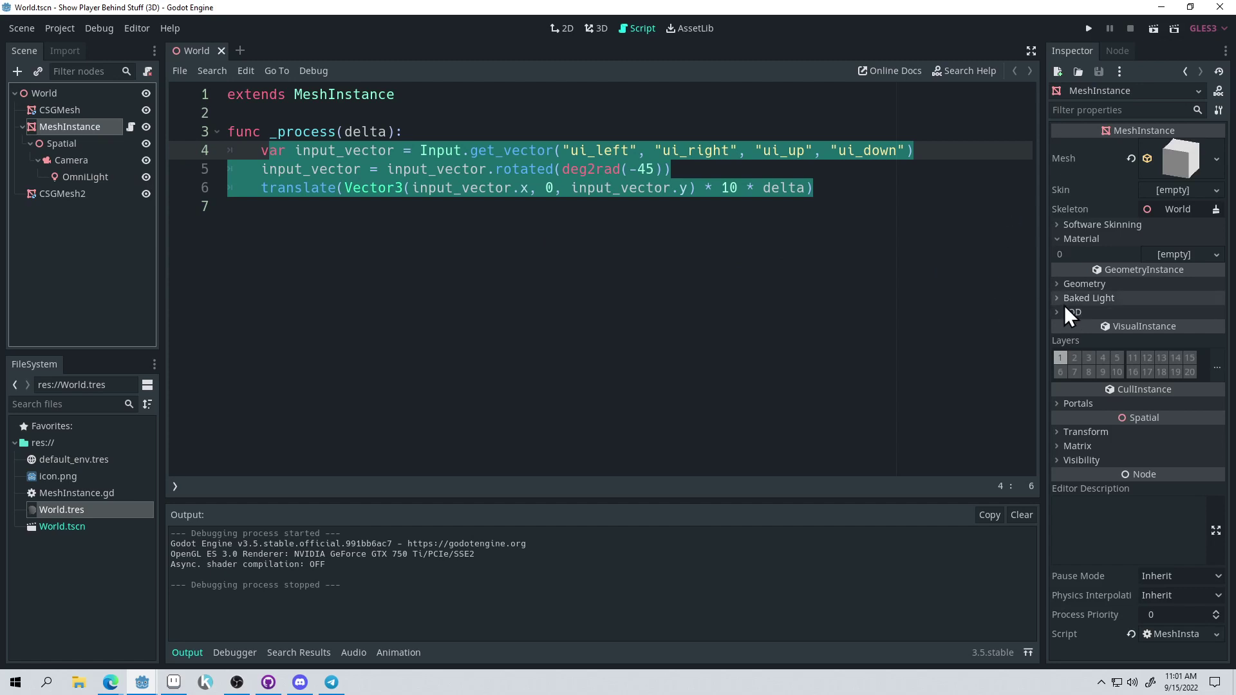
drag(1043, 315, 974, 310)
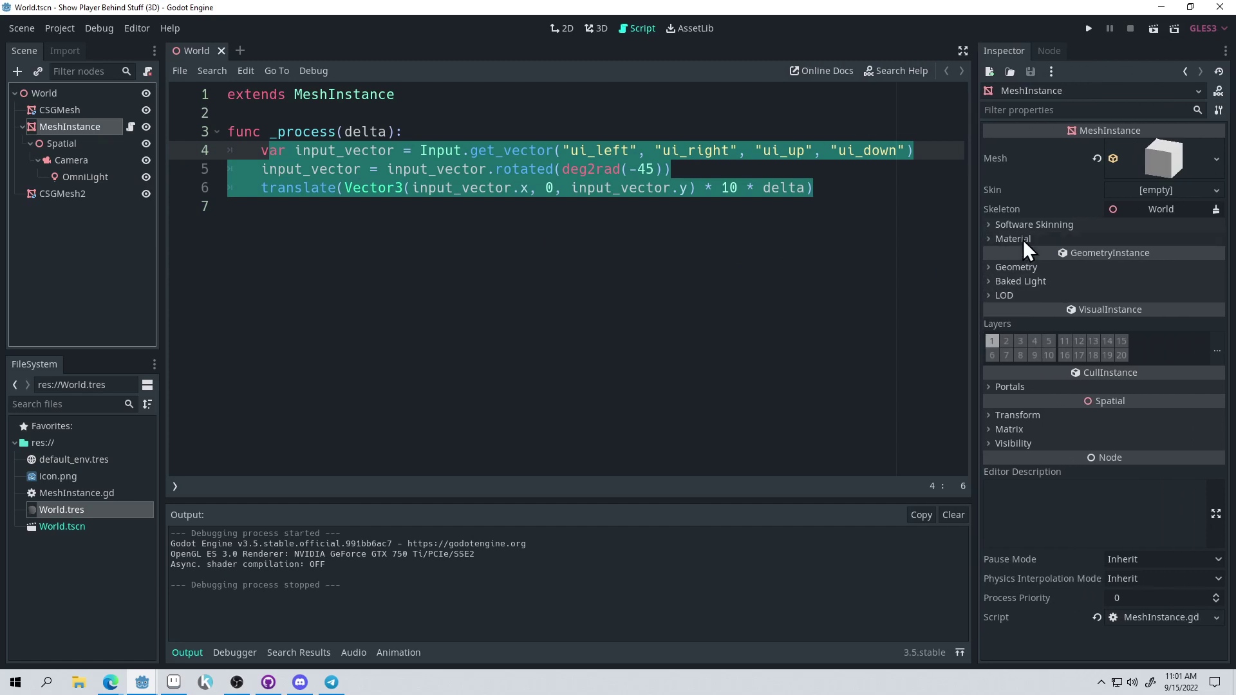
click(1158, 254)
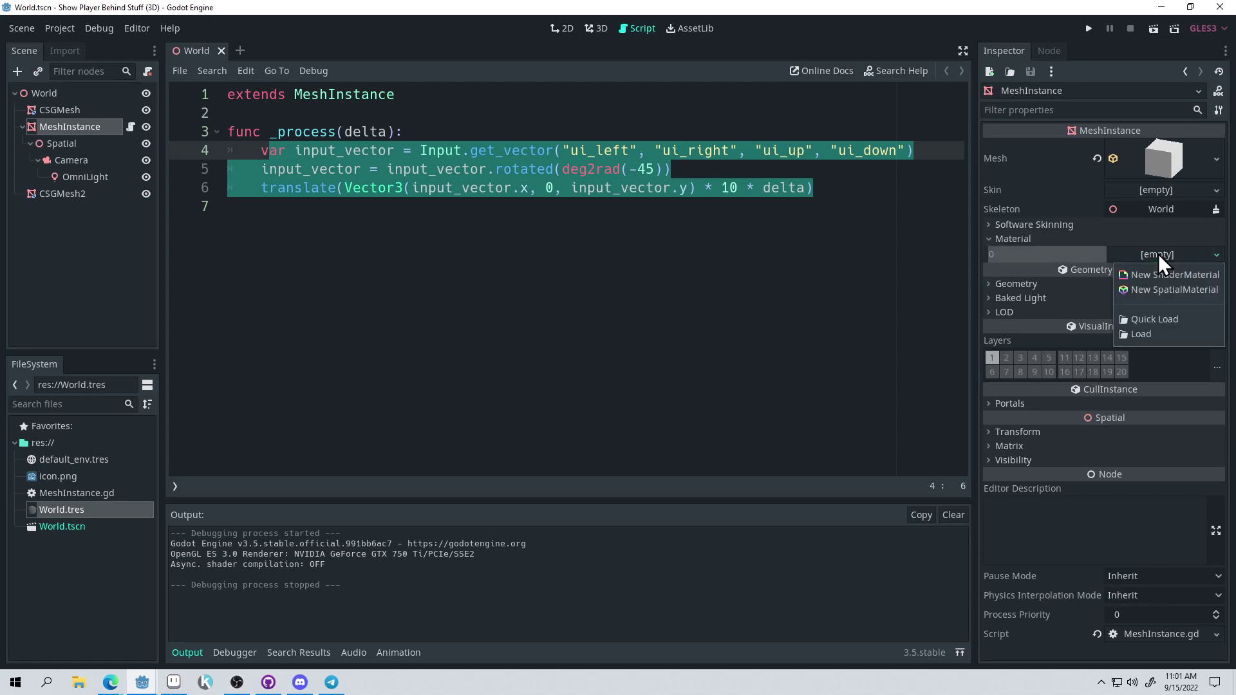
click(1190, 289)
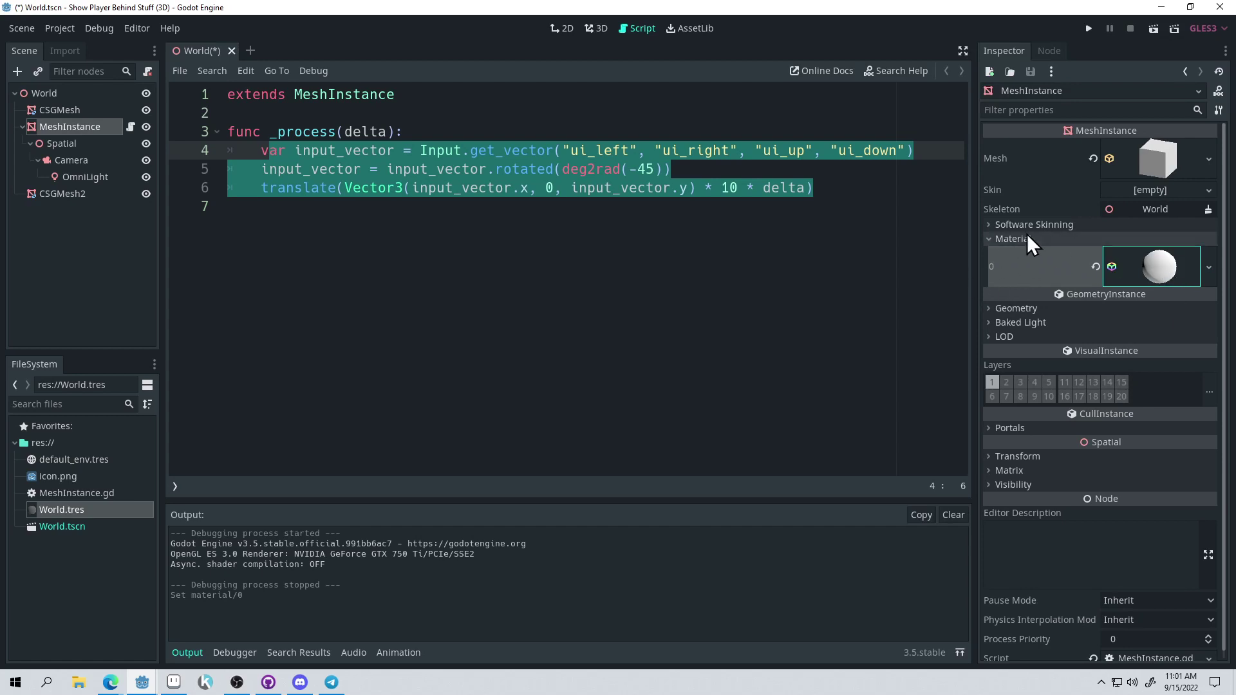
Check the Transparent, Unshaded and No Depth Test flags on the new SpatialMaterial.
click(1166, 270)
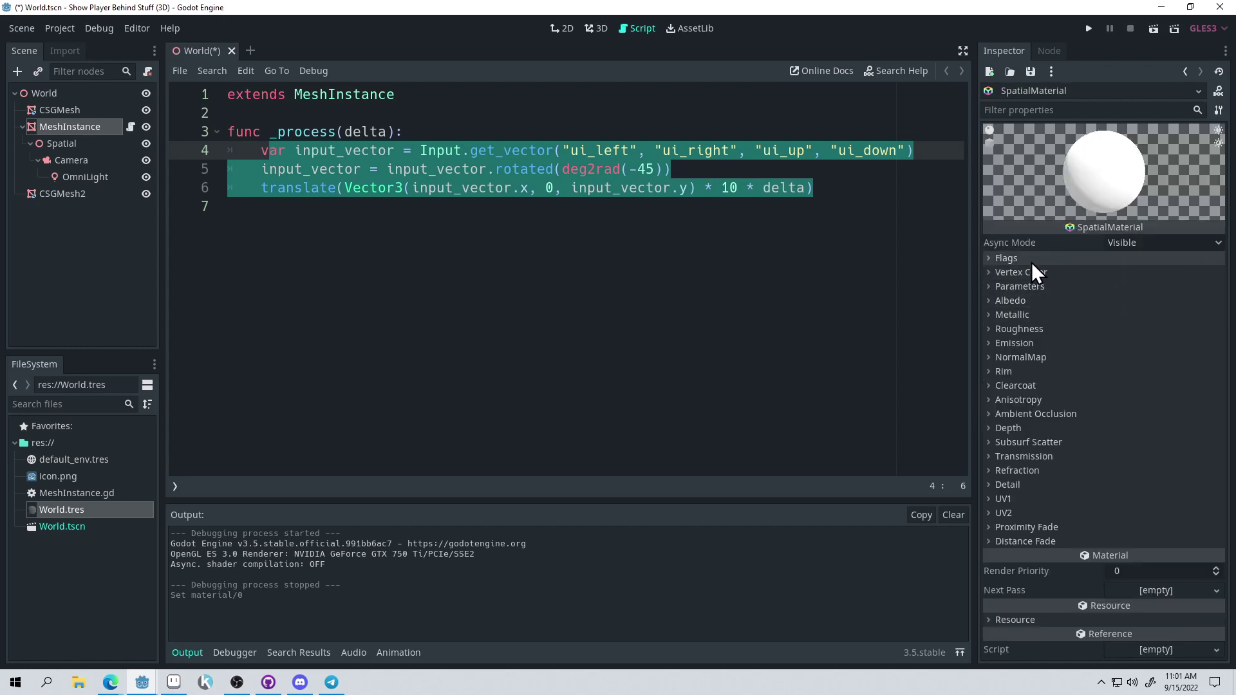
click(1012, 260)
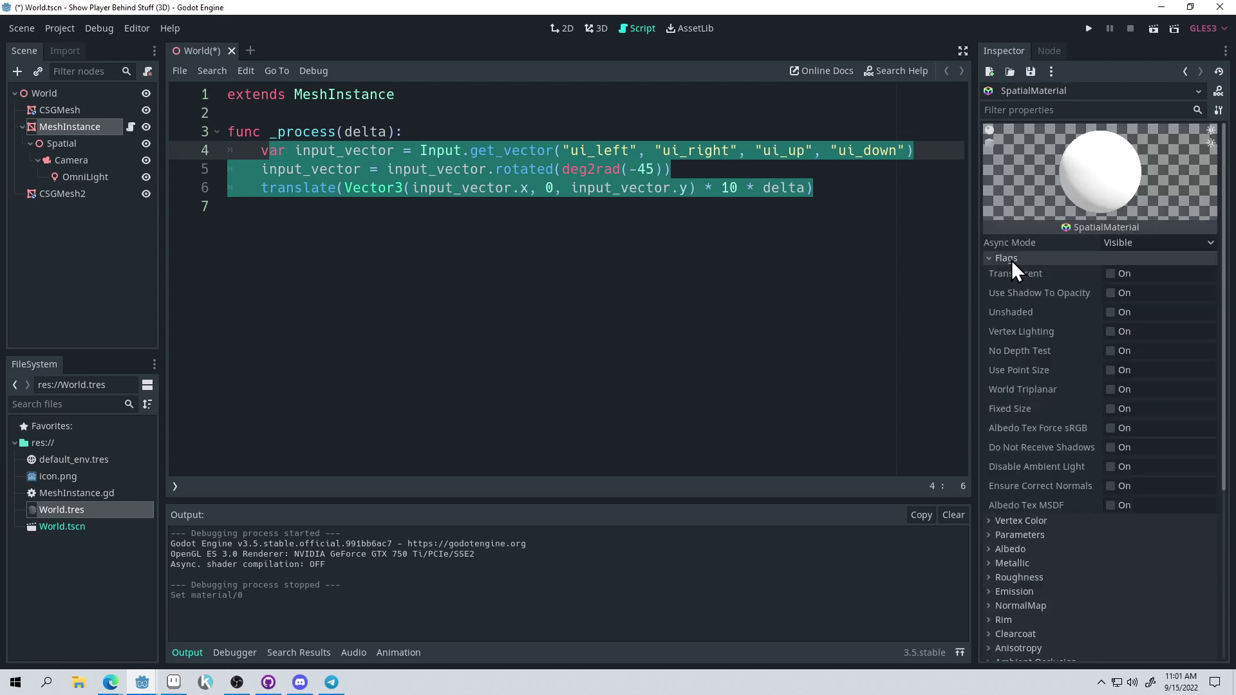
click(1109, 275)
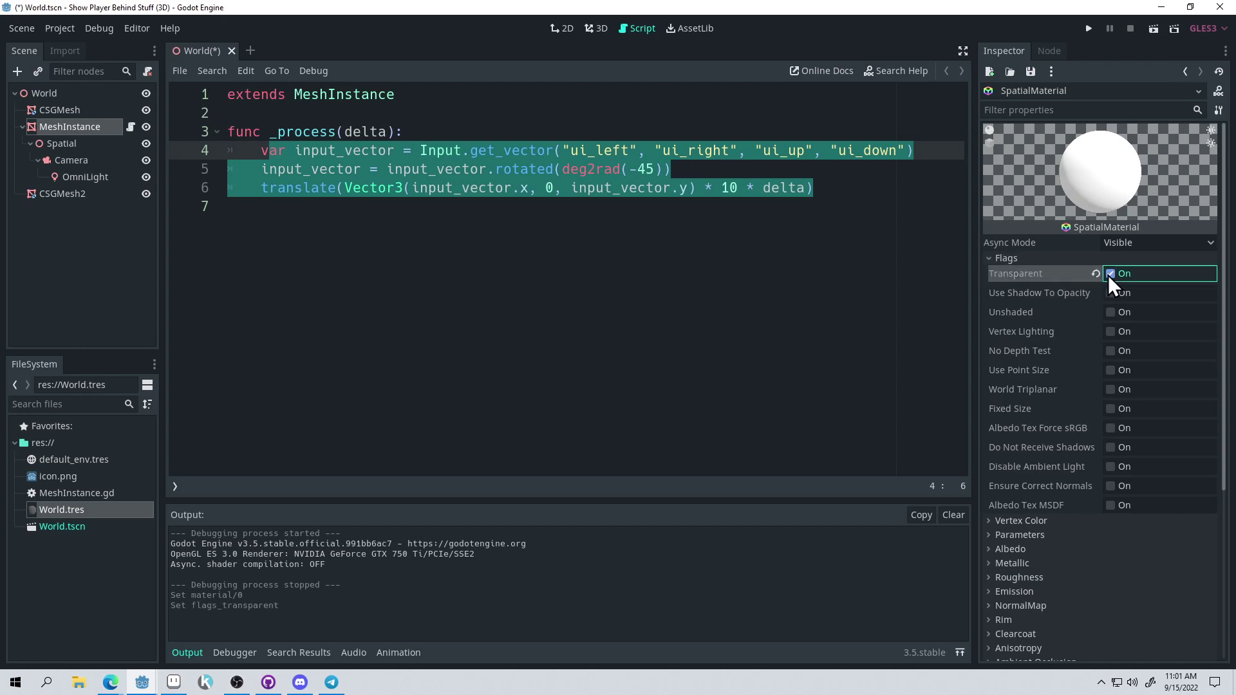
click(1111, 312)
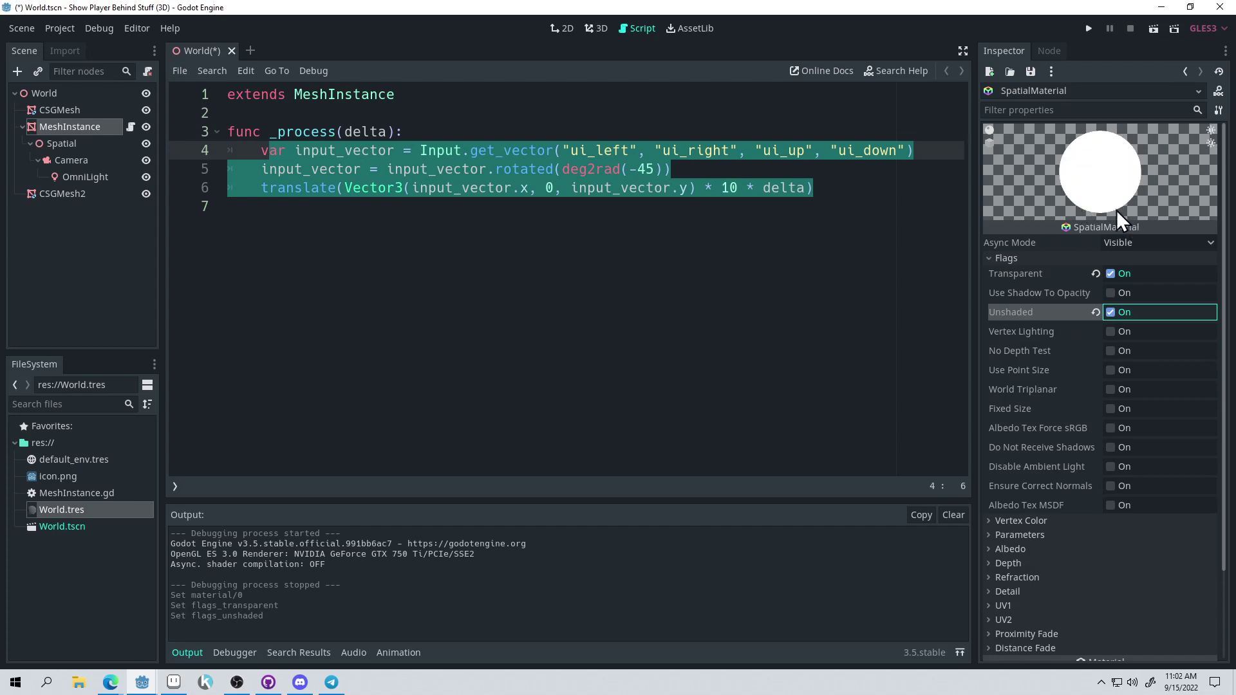
click(1112, 352)
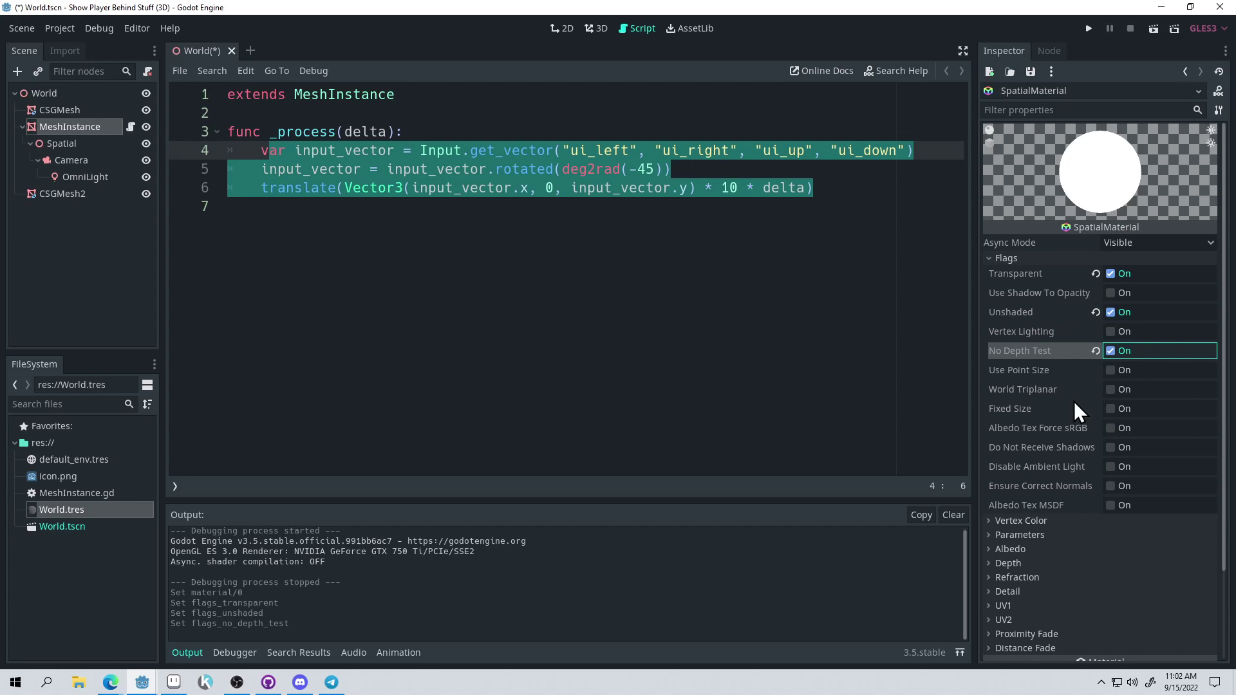
click(1089, 29)
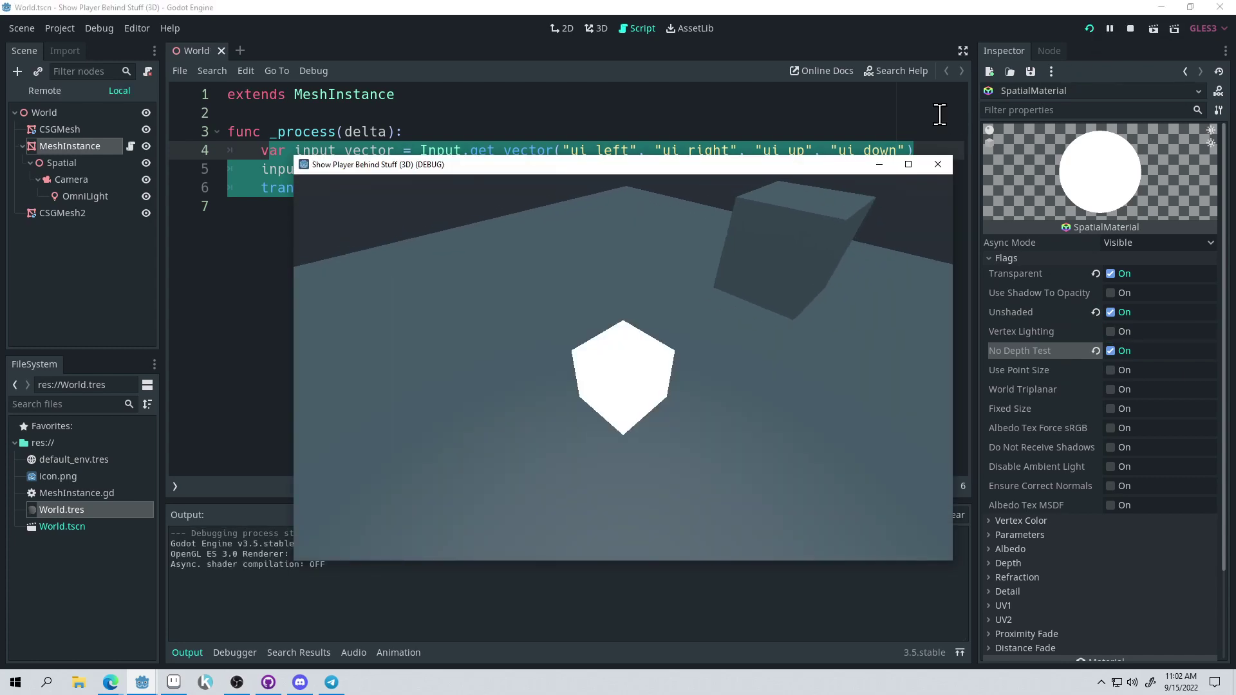
key(Right)
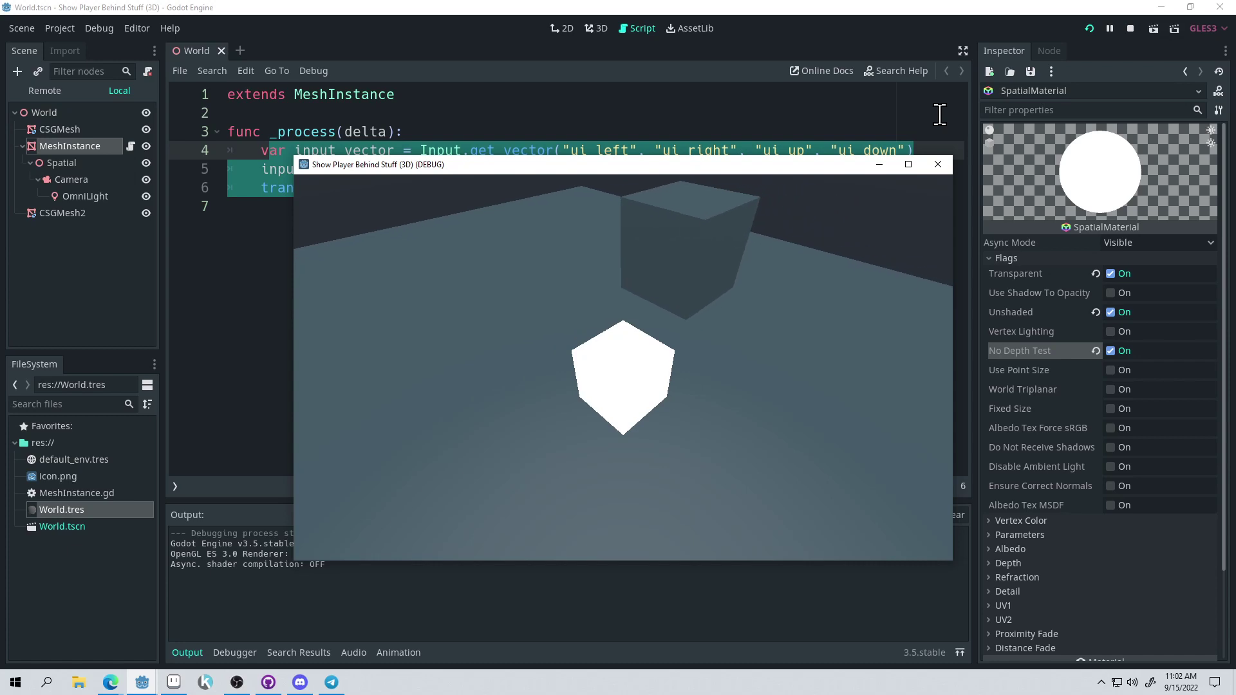
key(Left)
key(Up)
key(Right)
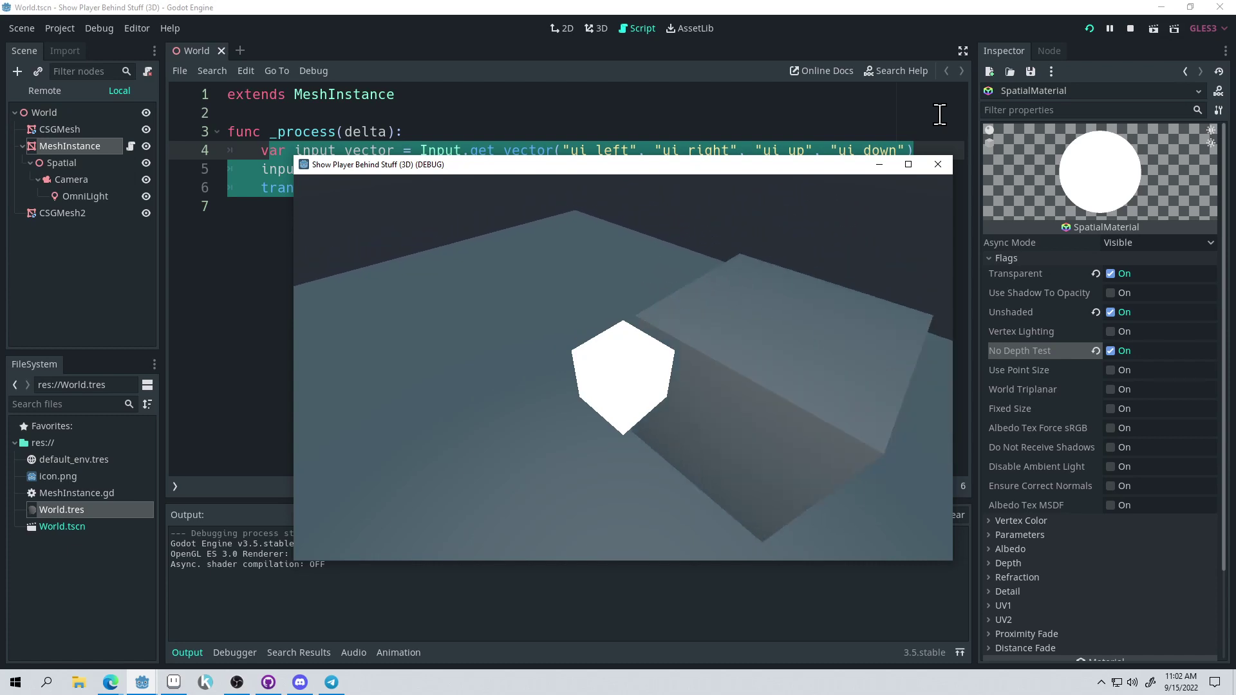
key(Up)
key(Right)
key(Right)
key(Right)
key(Down)
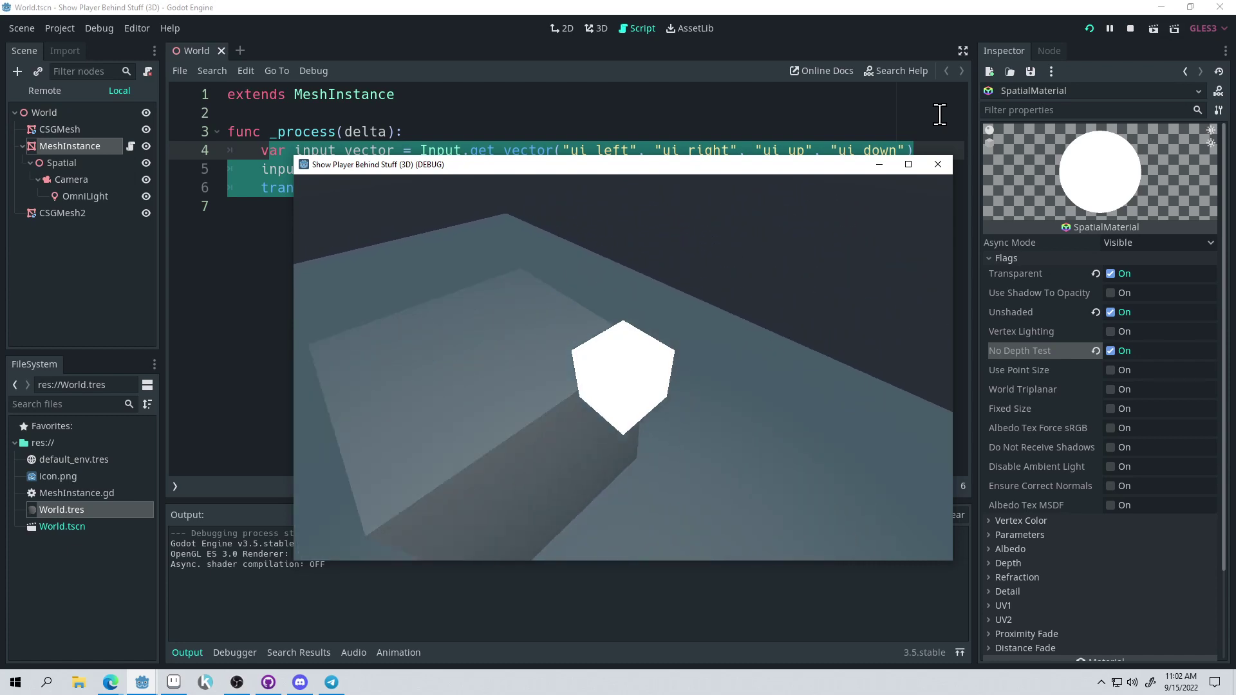
key(Up)
key(Left)
key(Down)
key(Down)
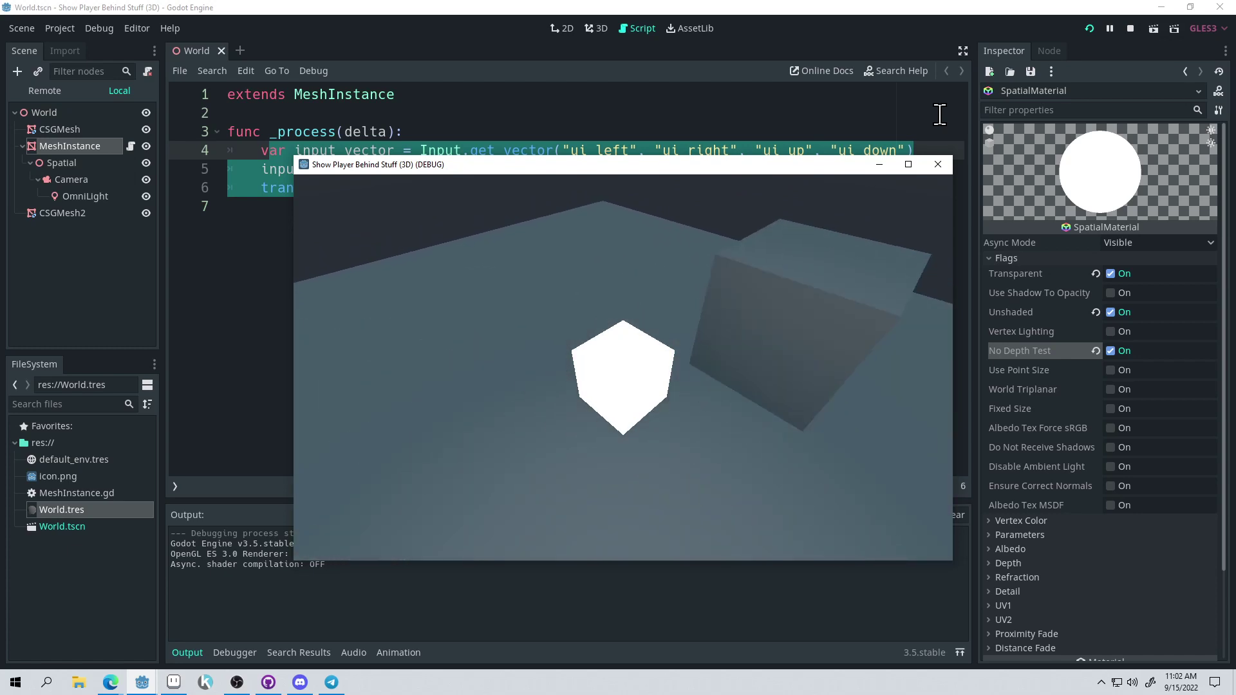
click(943, 166)
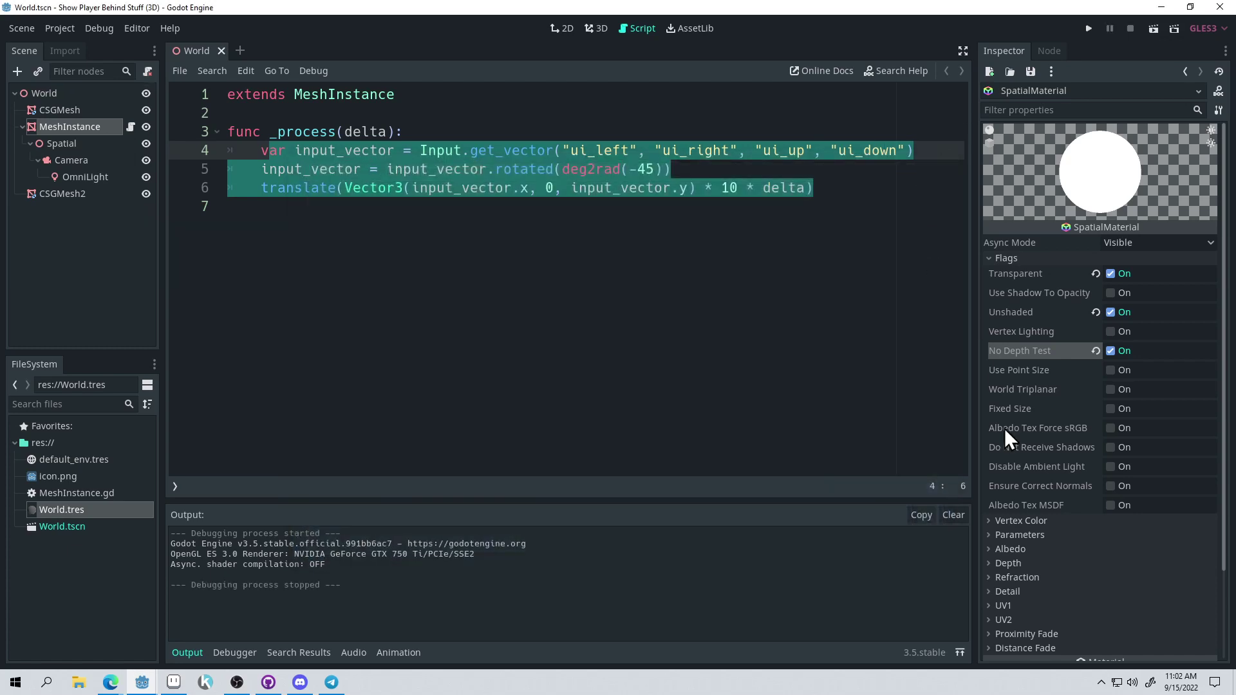
Set the SpatialMaterial's albedo colour to a light teal (78cdd5).
click(1020, 549)
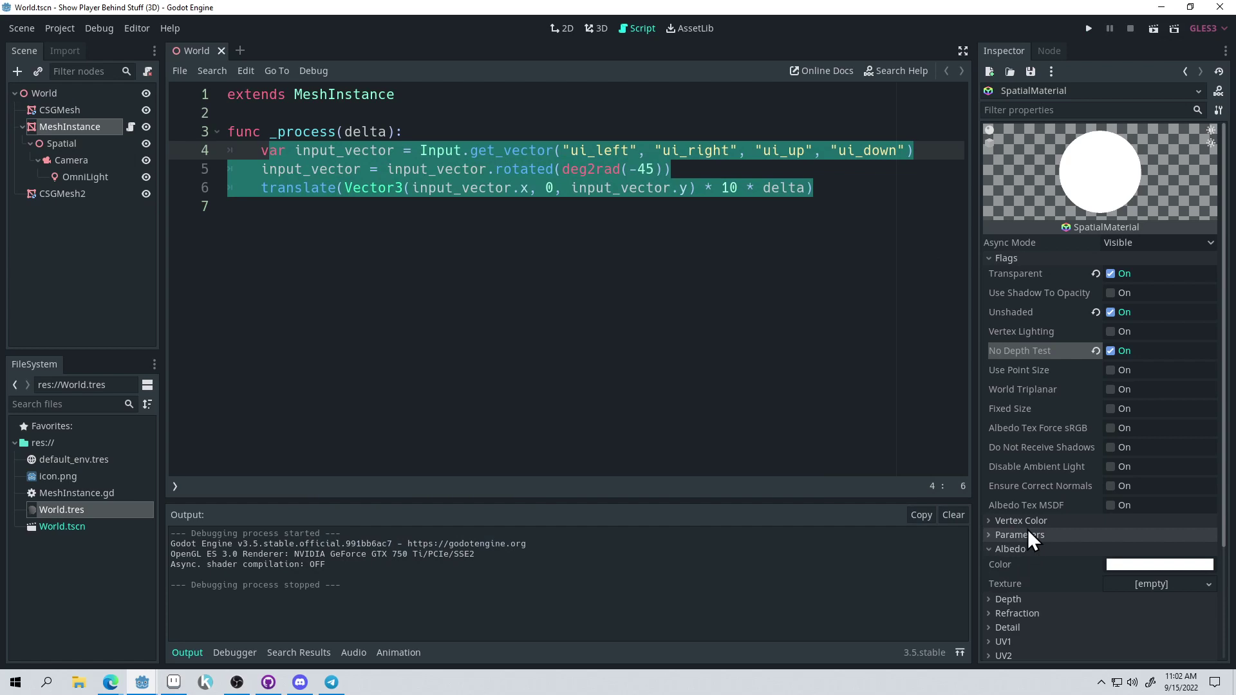
scroll(1063, 490, down, 3)
click(1133, 428)
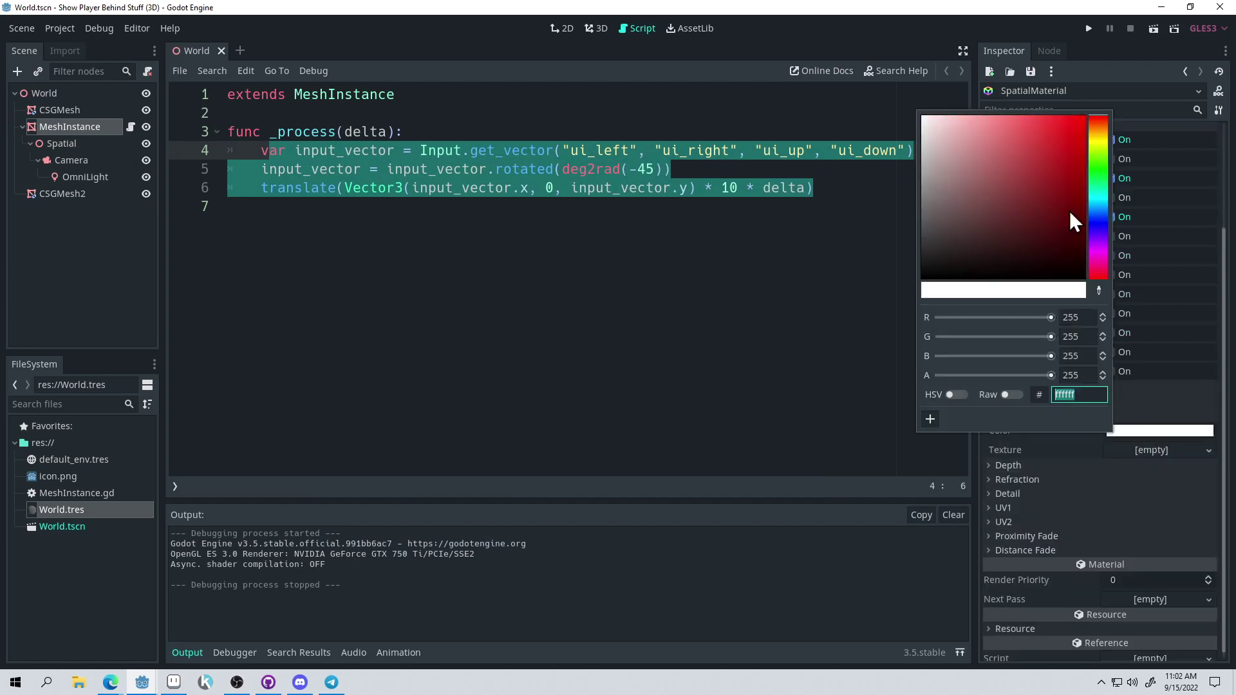
click(1097, 201)
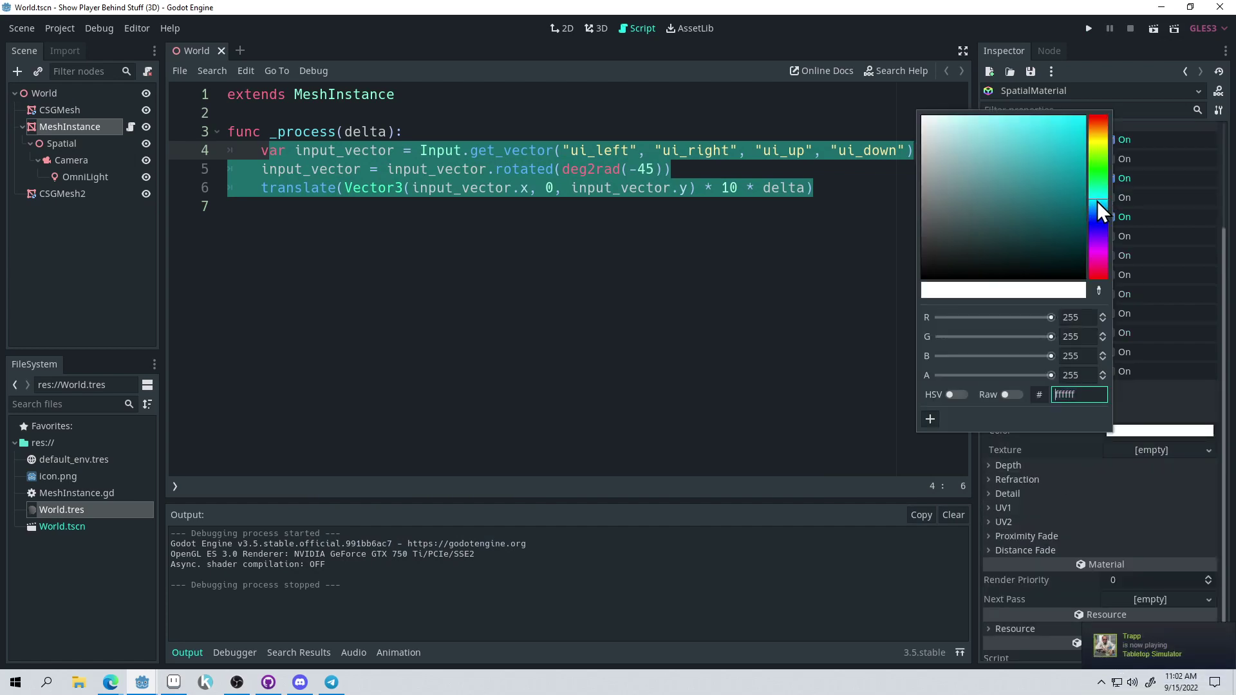
drag(1024, 154, 994, 143)
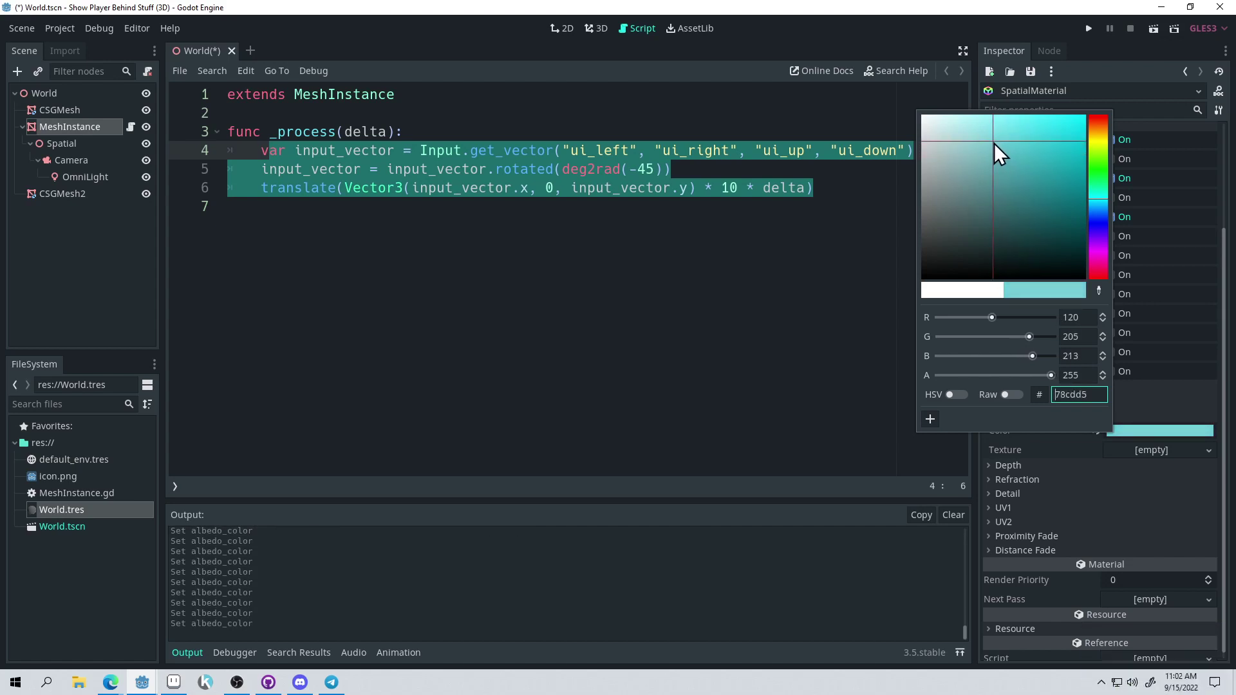
click(851, 40)
scroll(1121, 233, down, 1)
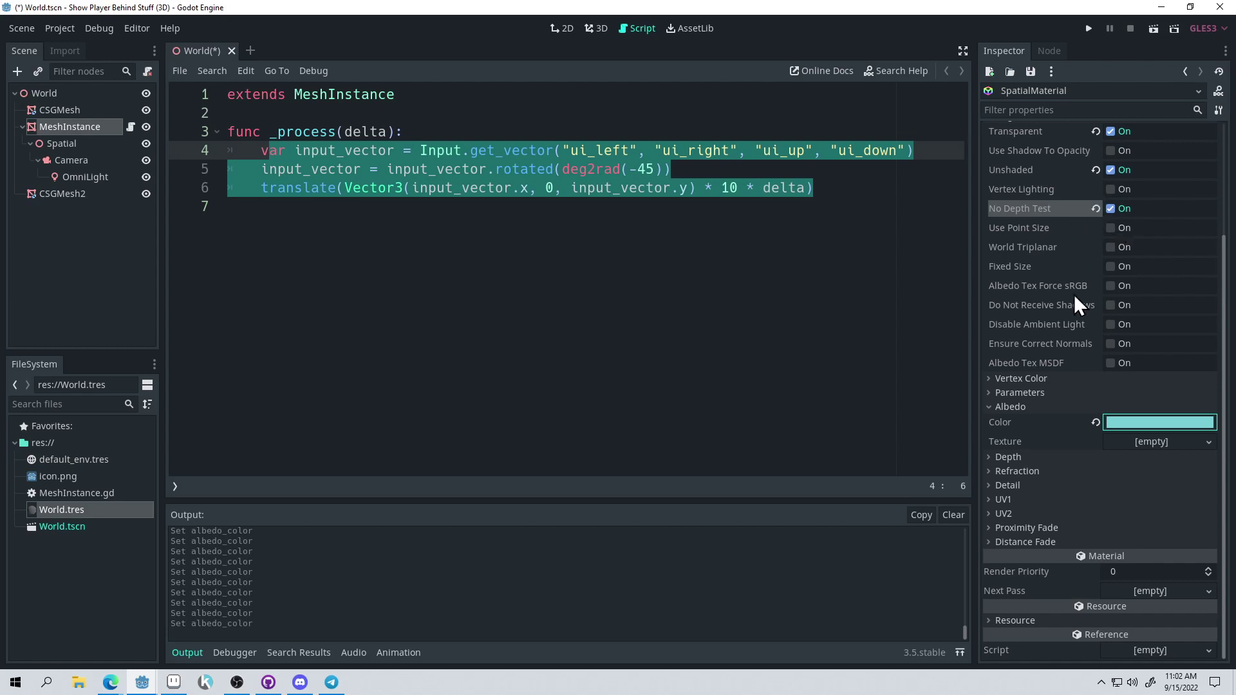
Set the SpatialMaterial's Render Priority to -1 in the Material section.
scroll(1091, 332, up, 5)
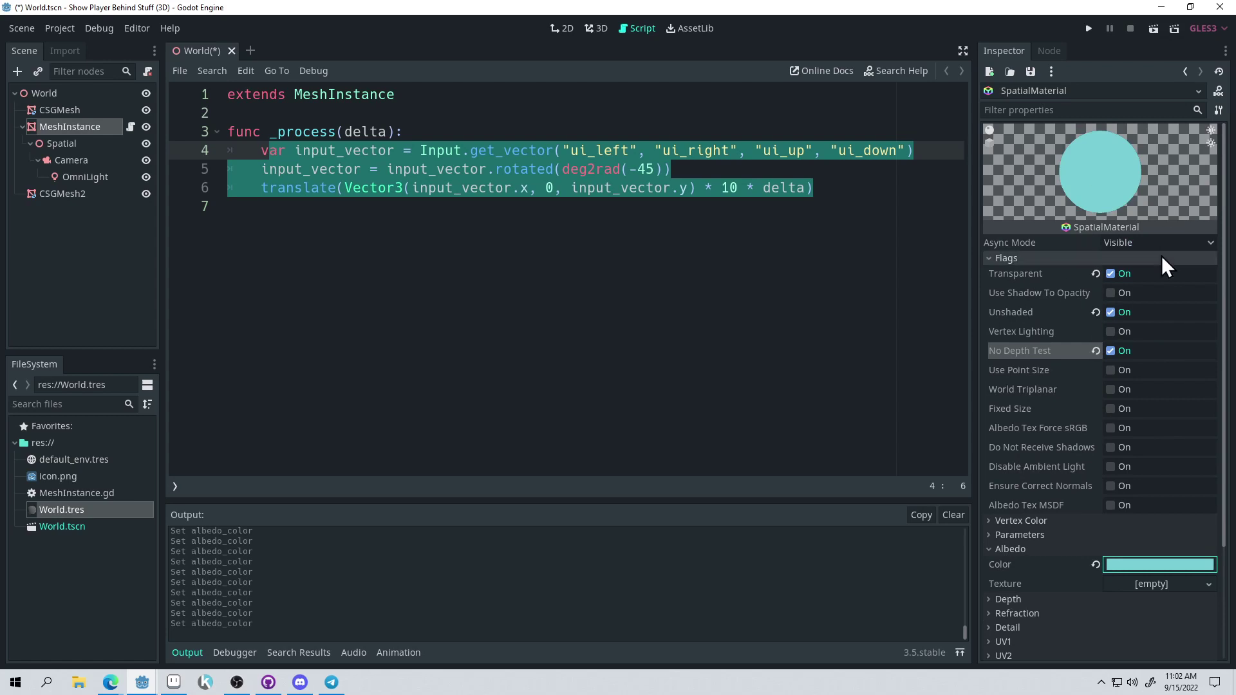
scroll(1105, 302, down, 4)
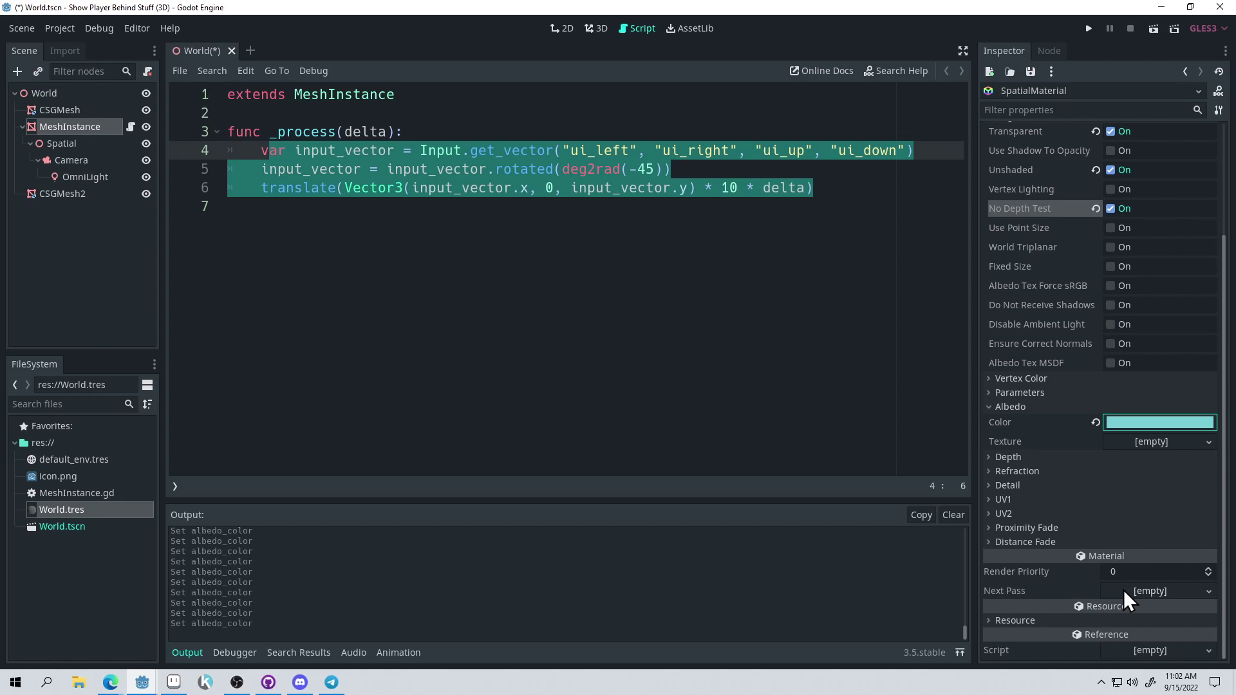
scroll(1173, 217, up, 4)
scroll(1151, 314, down, 1)
scroll(1151, 314, down, 3)
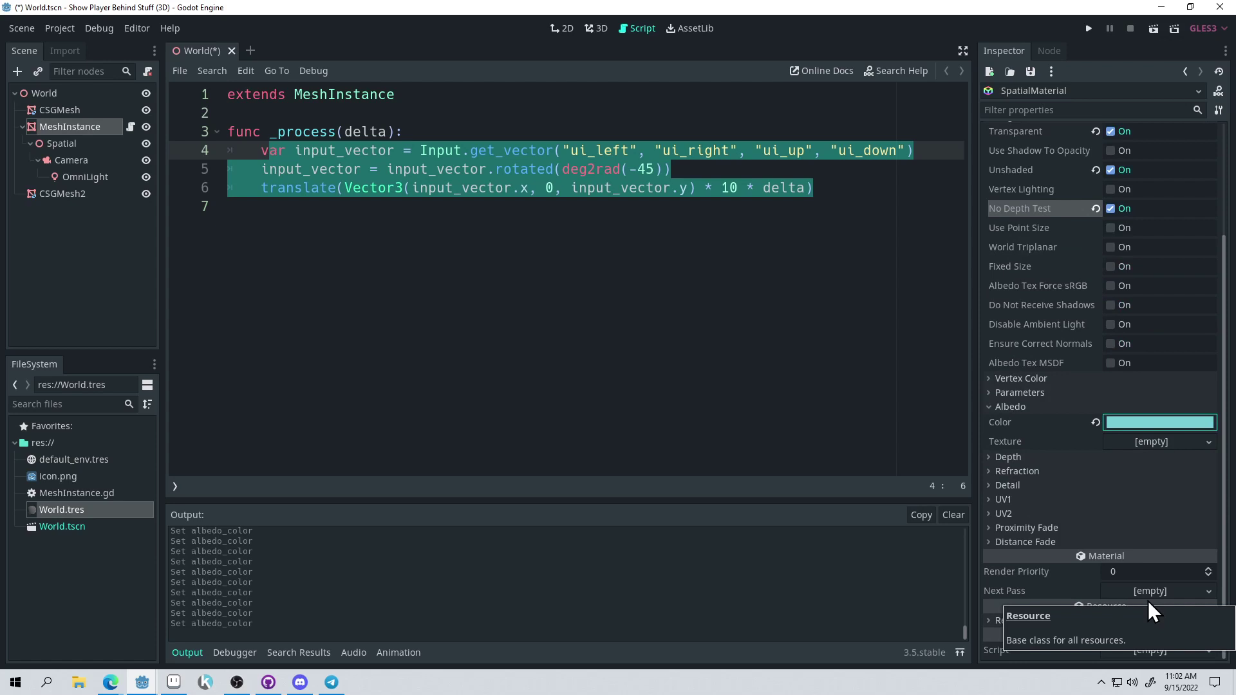
scroll(1089, 220, up, 5)
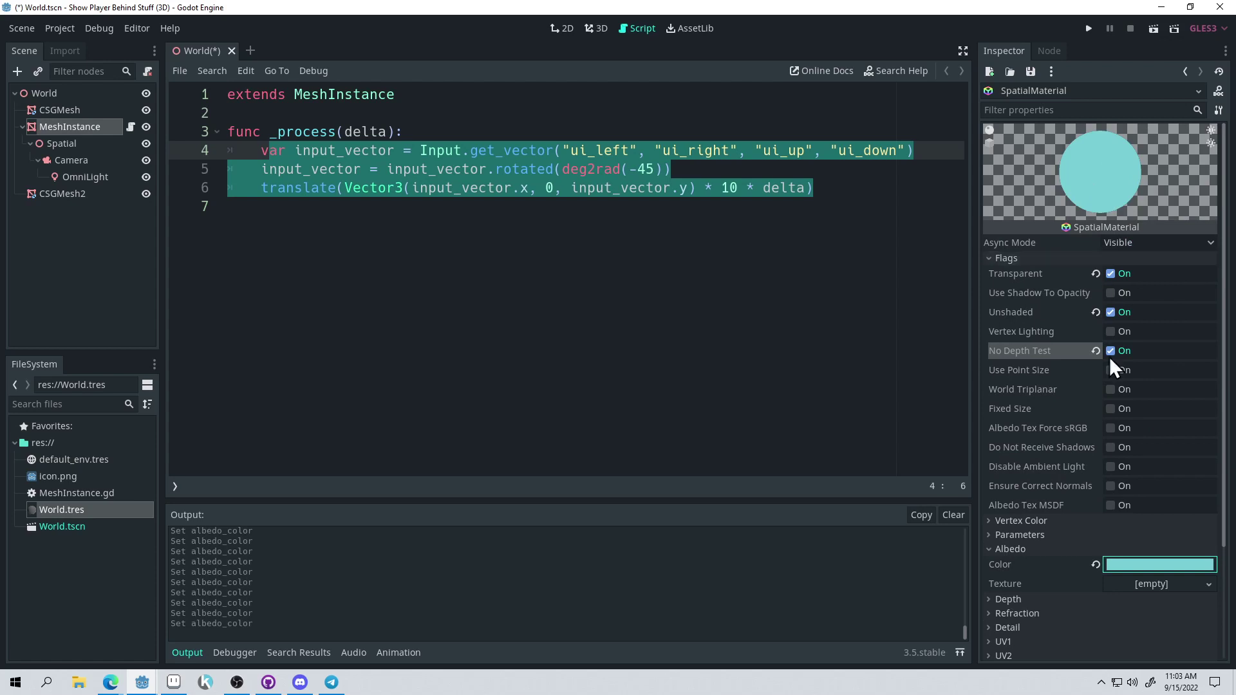
scroll(1110, 387, down, 3)
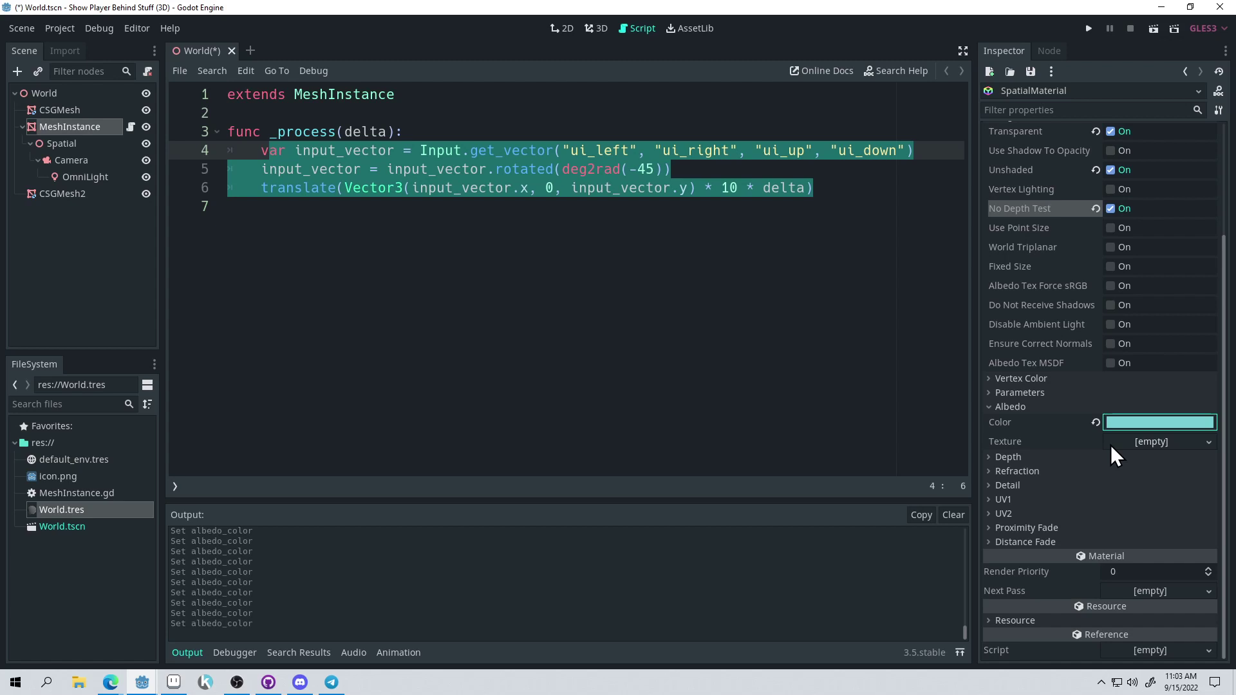
click(1209, 575)
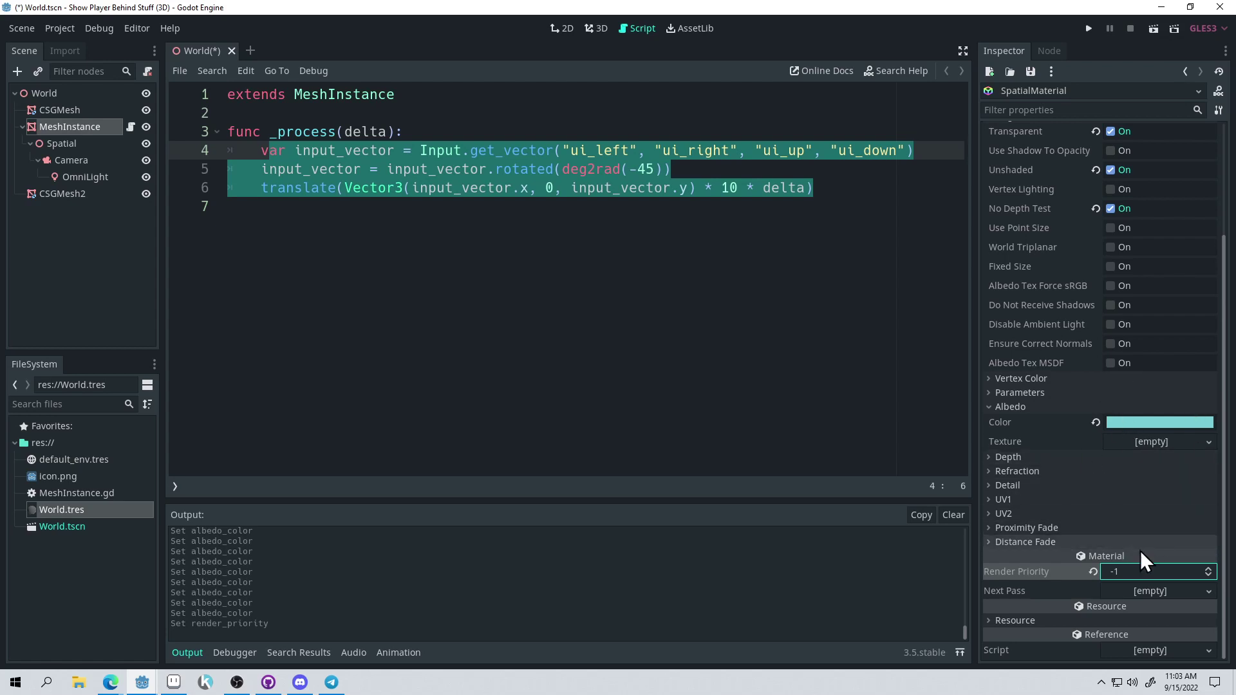
scroll(1129, 361, up, 3)
scroll(1047, 269, down, 3)
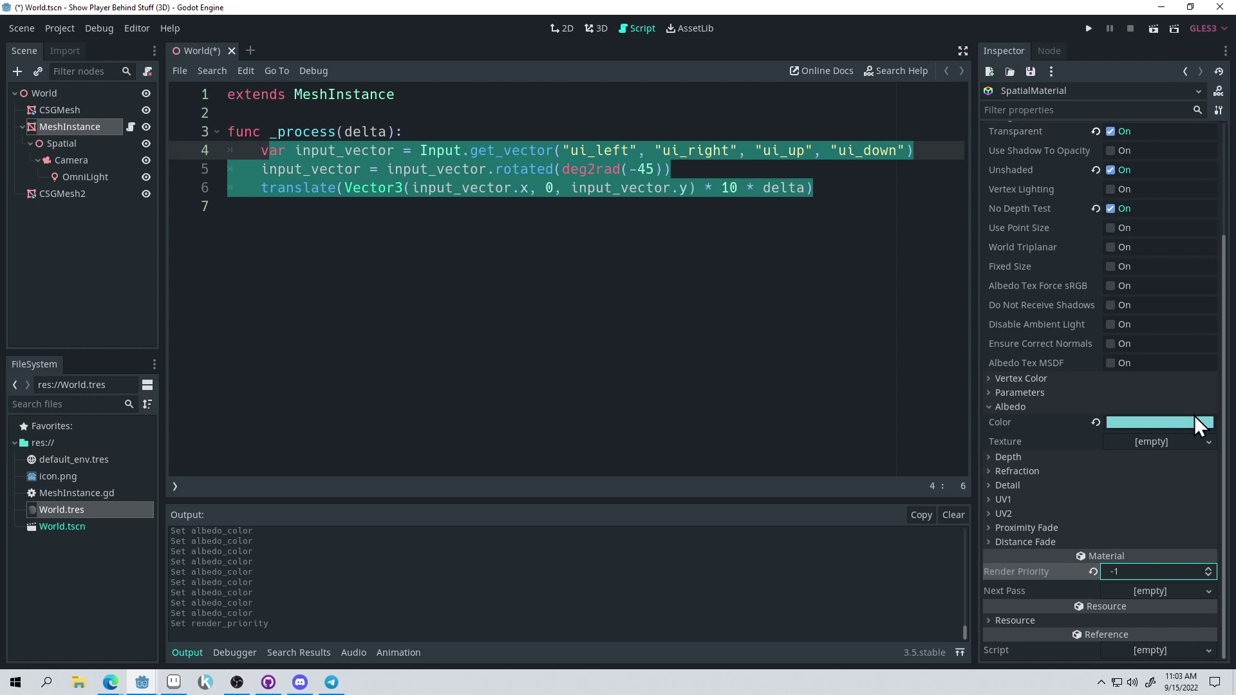
Add a New SpatialMaterial as the material's Next Pass and expand it.
click(1147, 593)
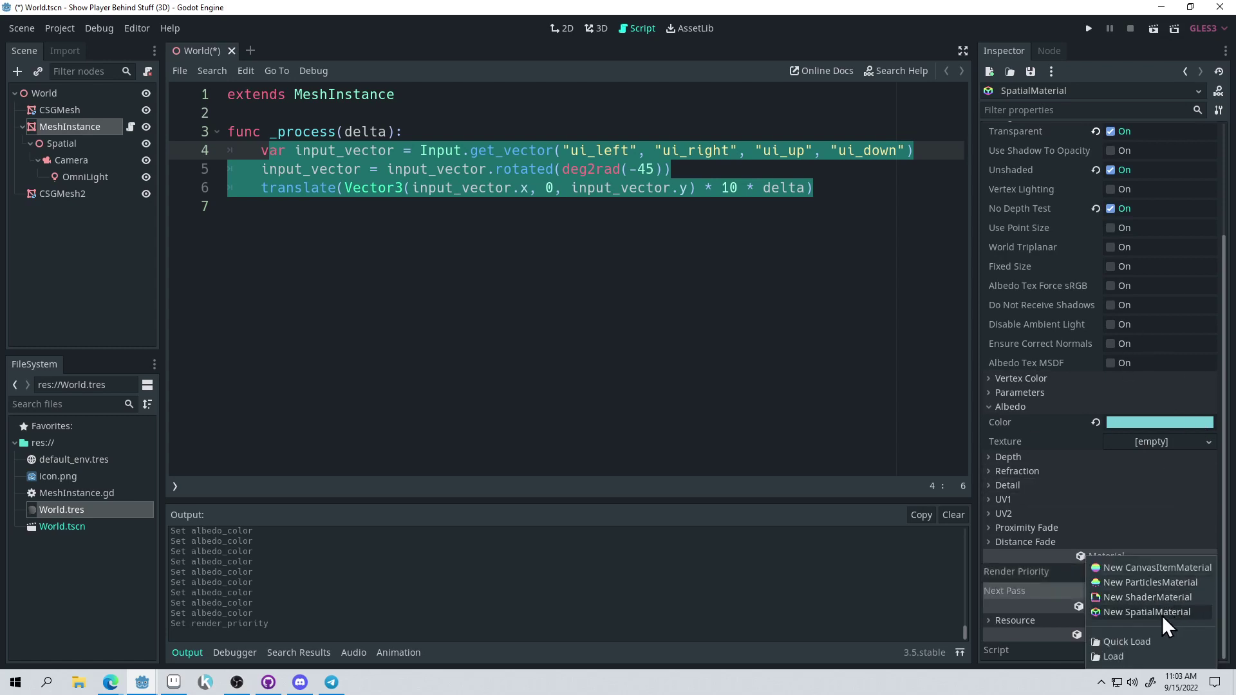
click(1161, 614)
click(1144, 588)
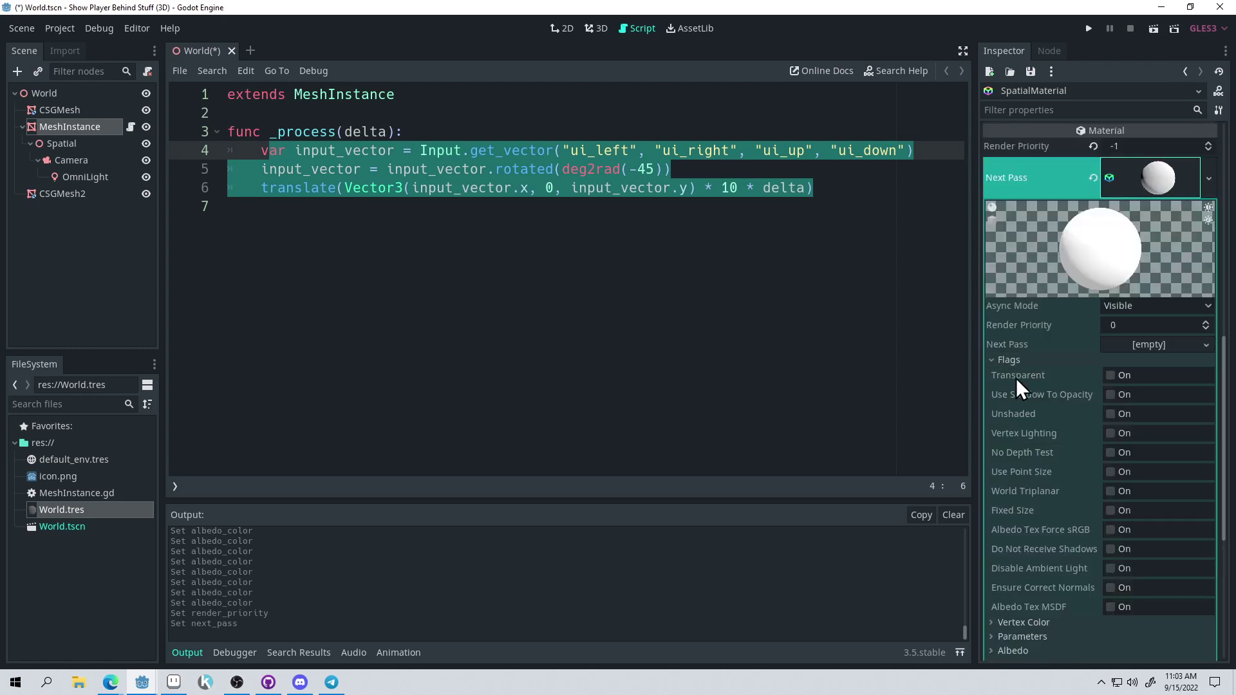
Turn on the next-pass material's Transparent flag, checking the result with a quick test run.
click(1110, 375)
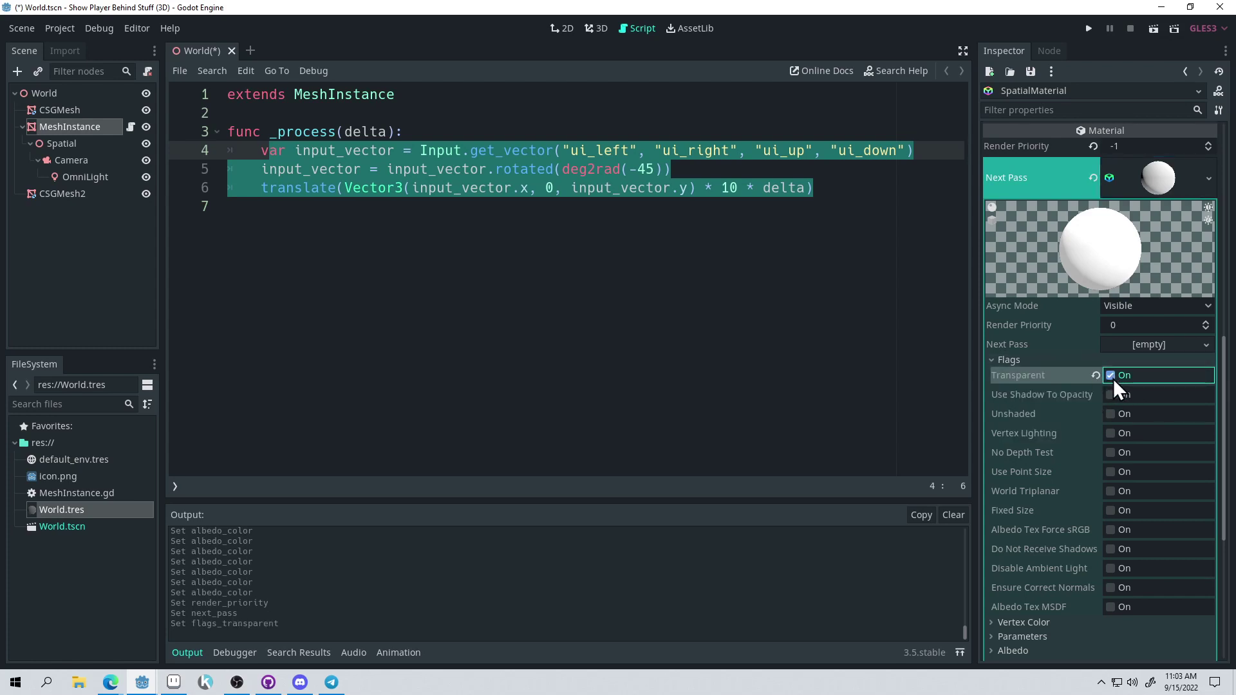
click(1114, 379)
click(1088, 29)
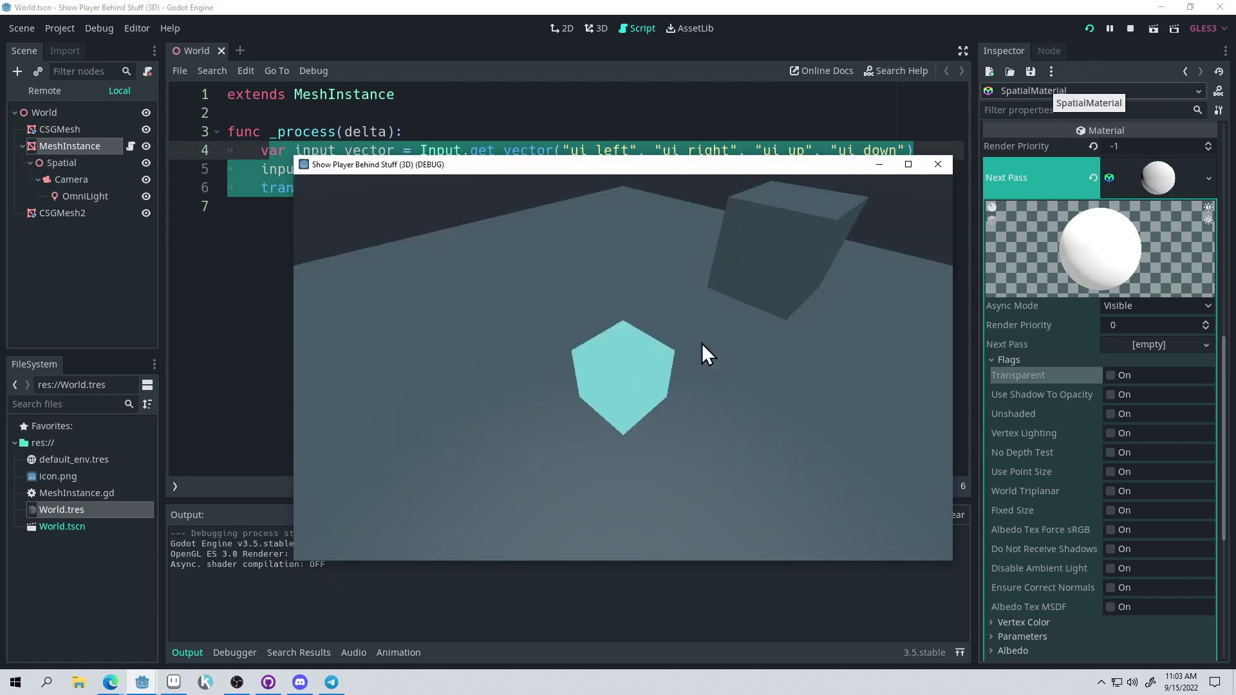
click(939, 165)
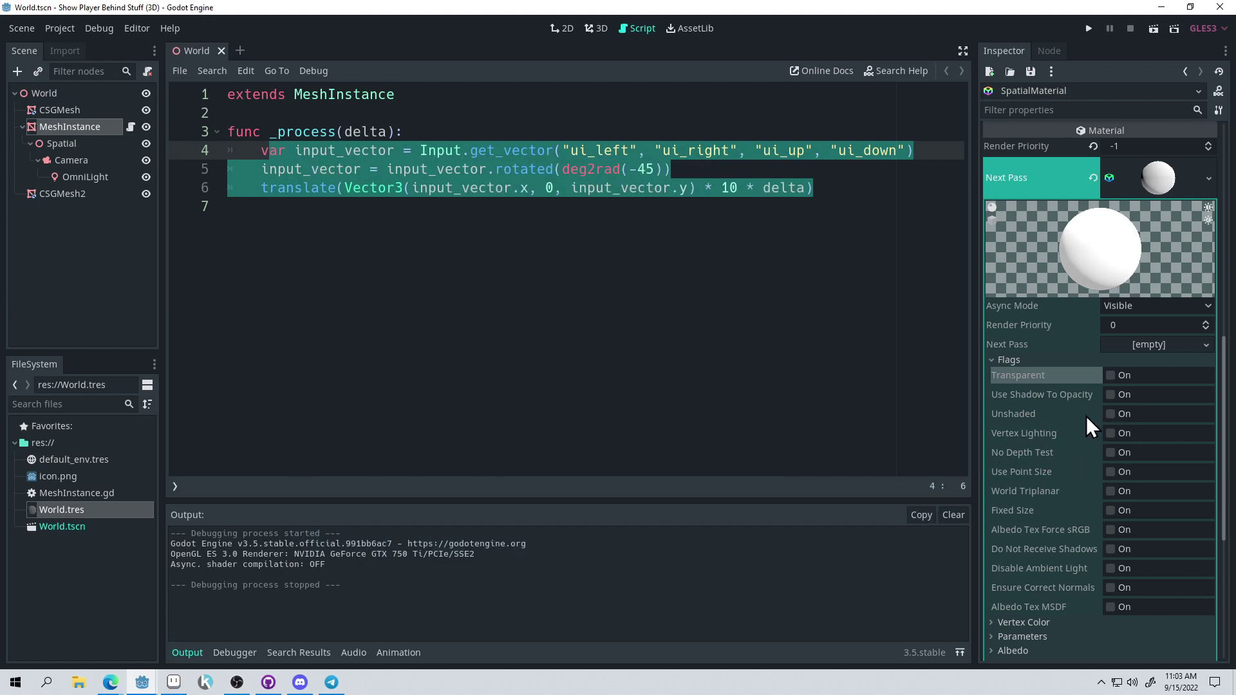
click(1110, 376)
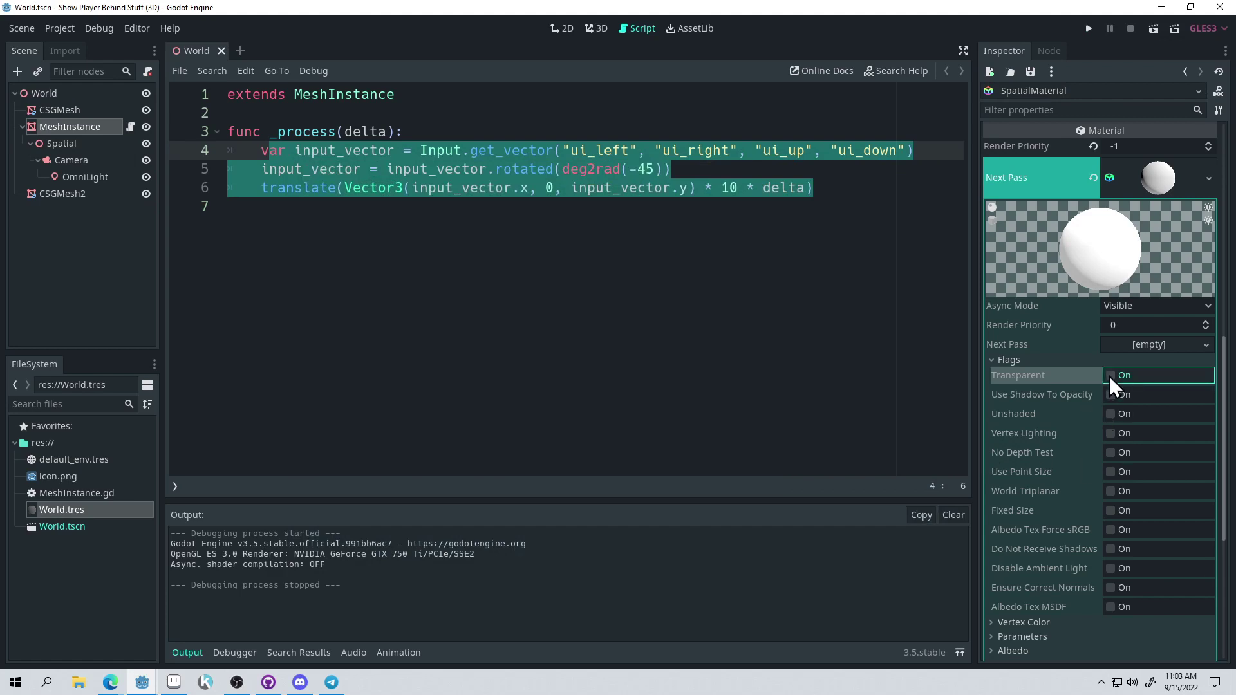
click(1089, 29)
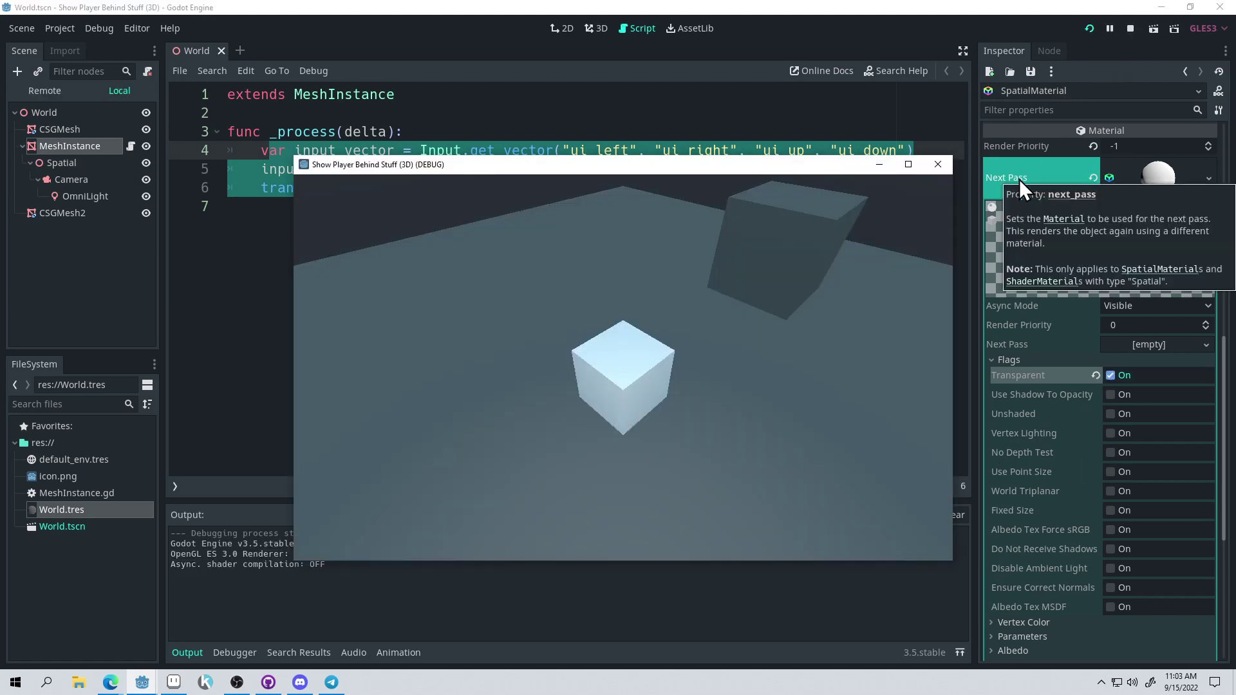
key(Down)
key(Right)
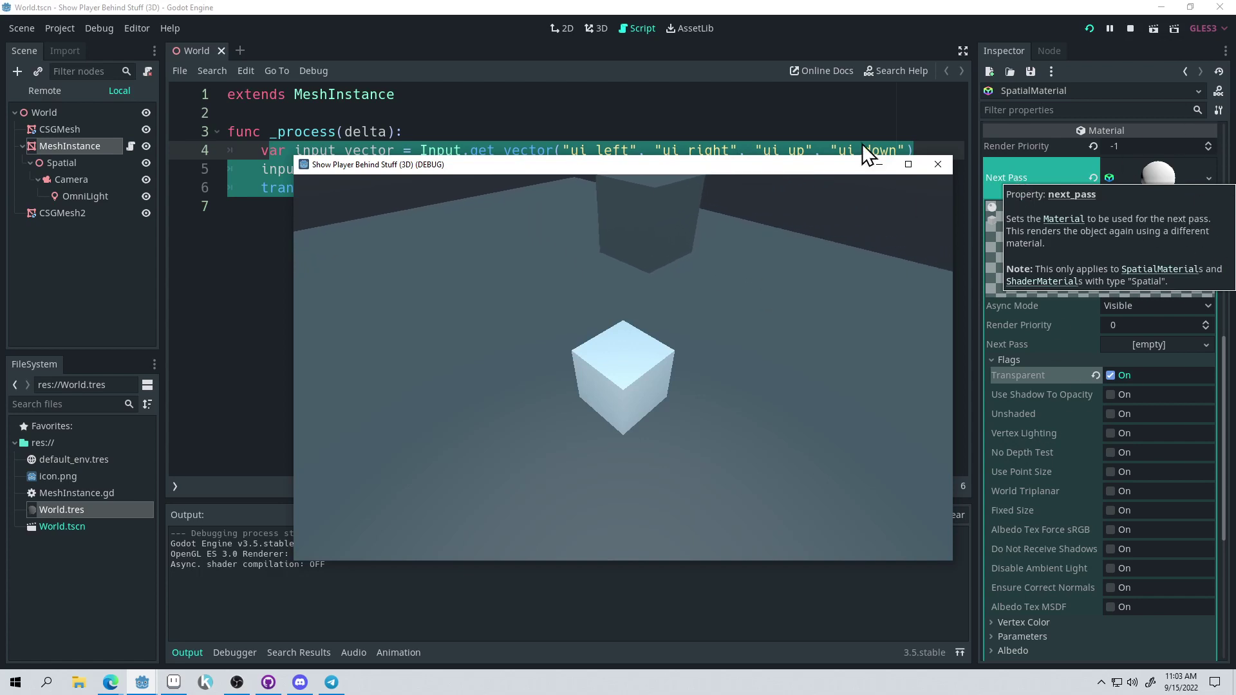
key(Left)
key(Up)
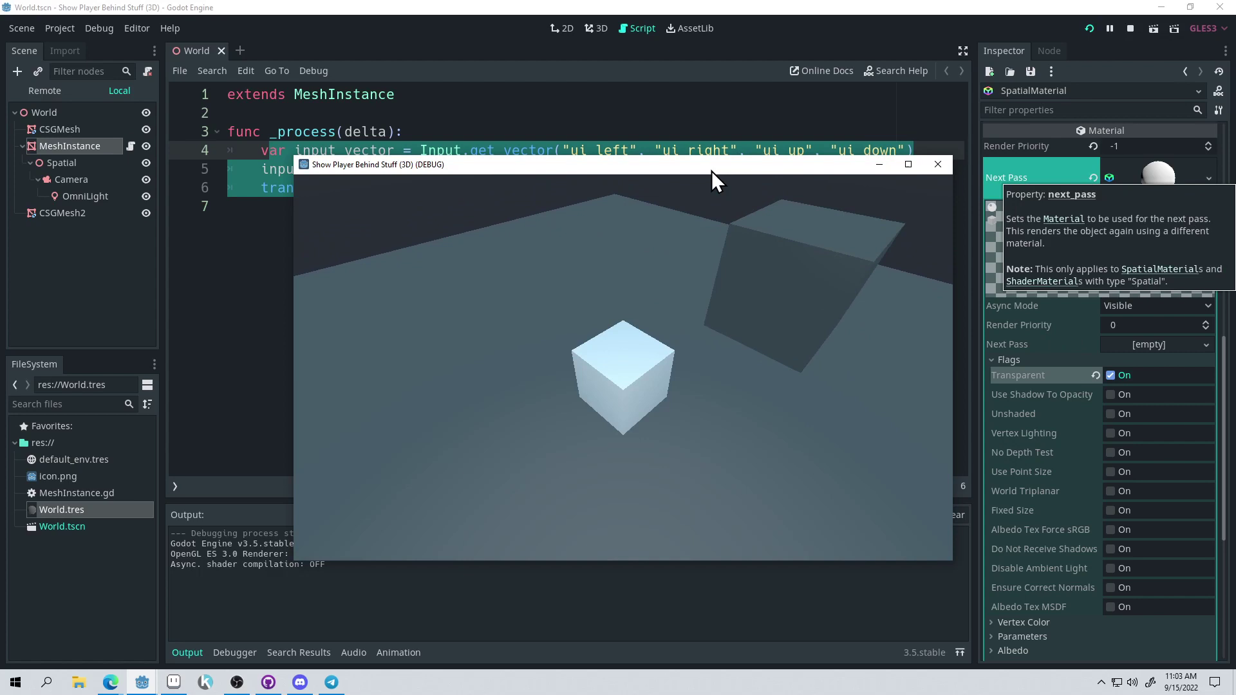
key(Right)
key(Left)
key(Up)
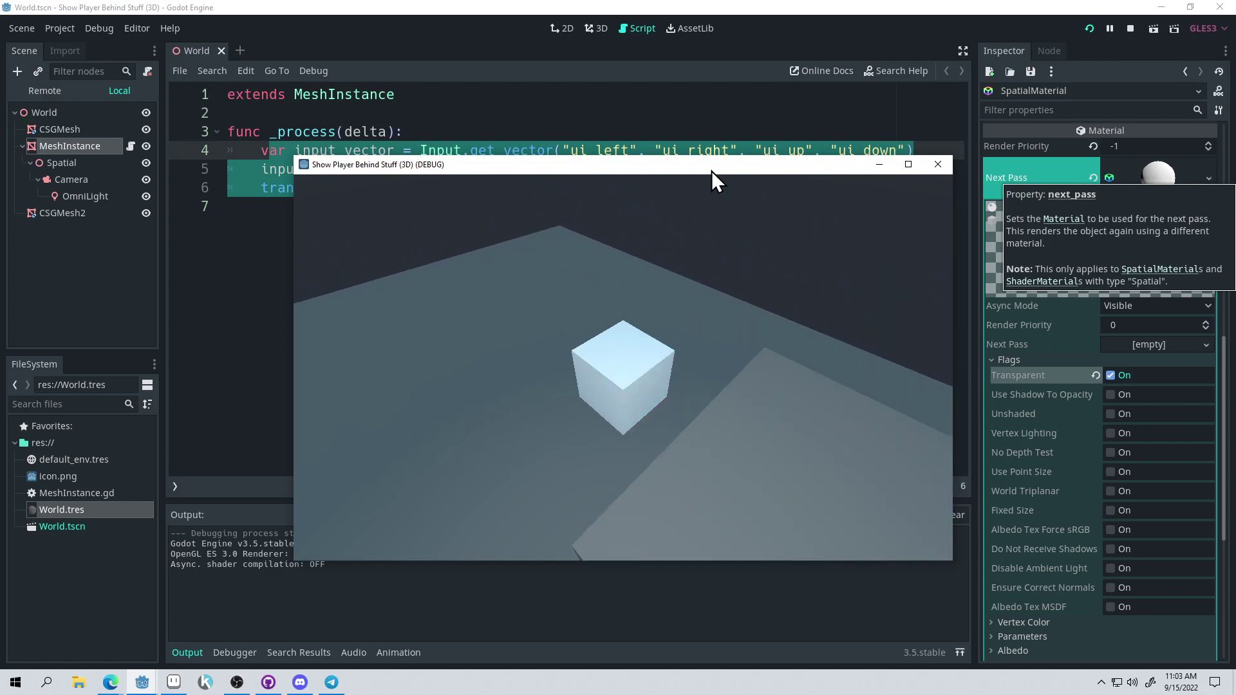
key(Right)
key(Down)
key(Right)
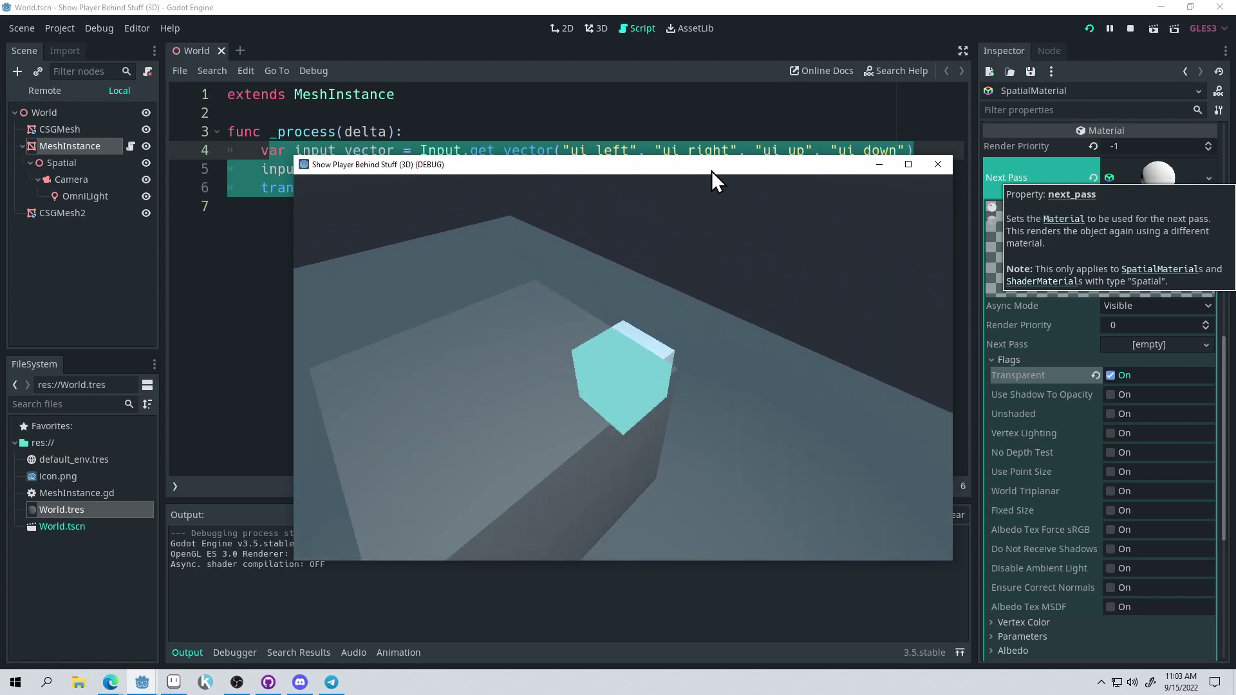
key(Right)
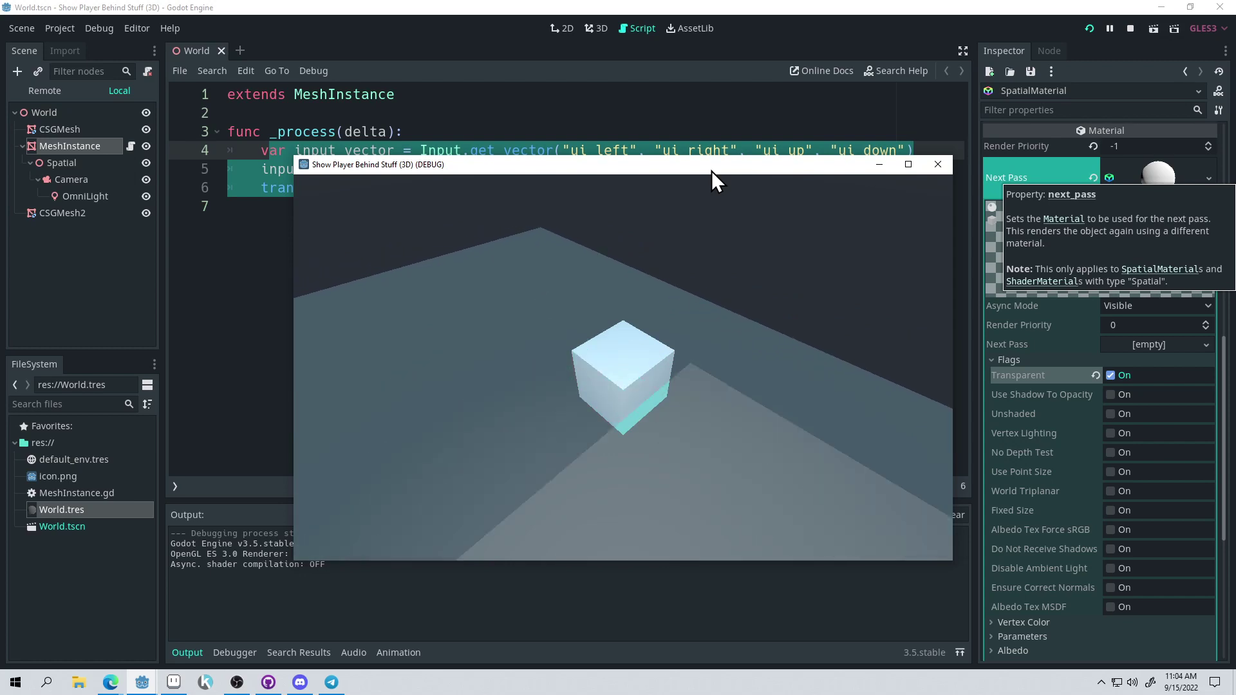
key(Up)
key(Right)
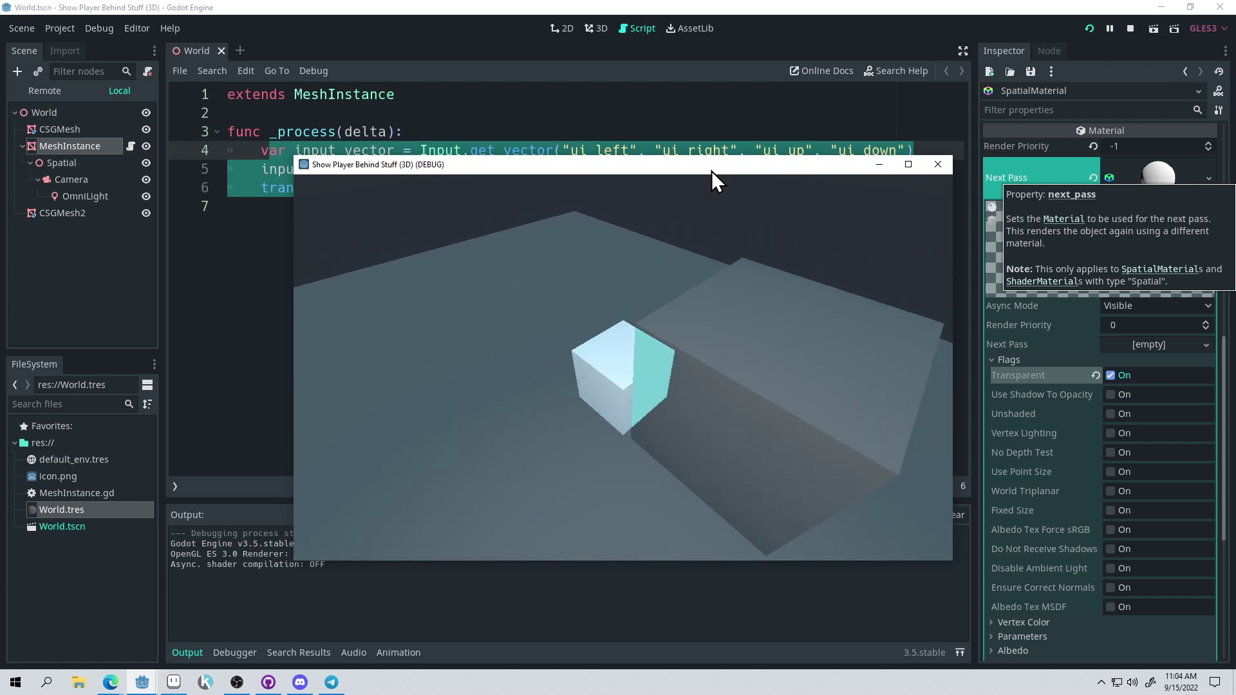
click(939, 166)
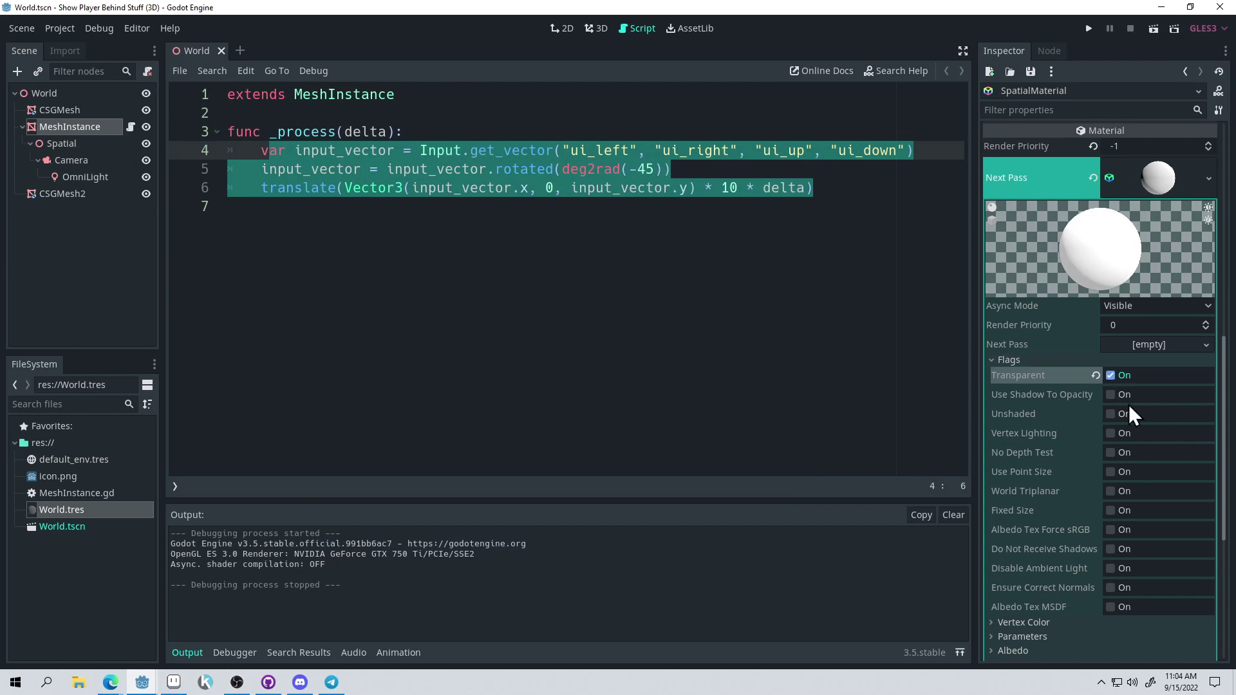
Give the next-pass material a dark blue albedo (2835bb) and run the game.
scroll(1160, 414, down, 3)
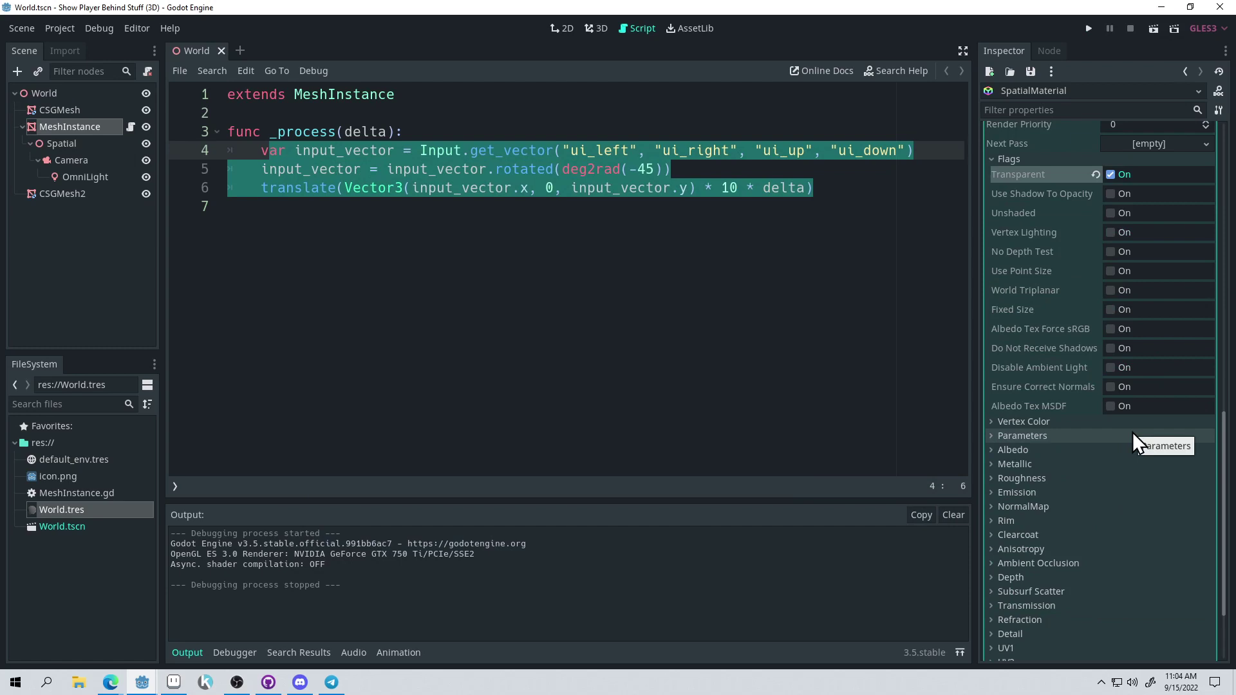
click(1041, 451)
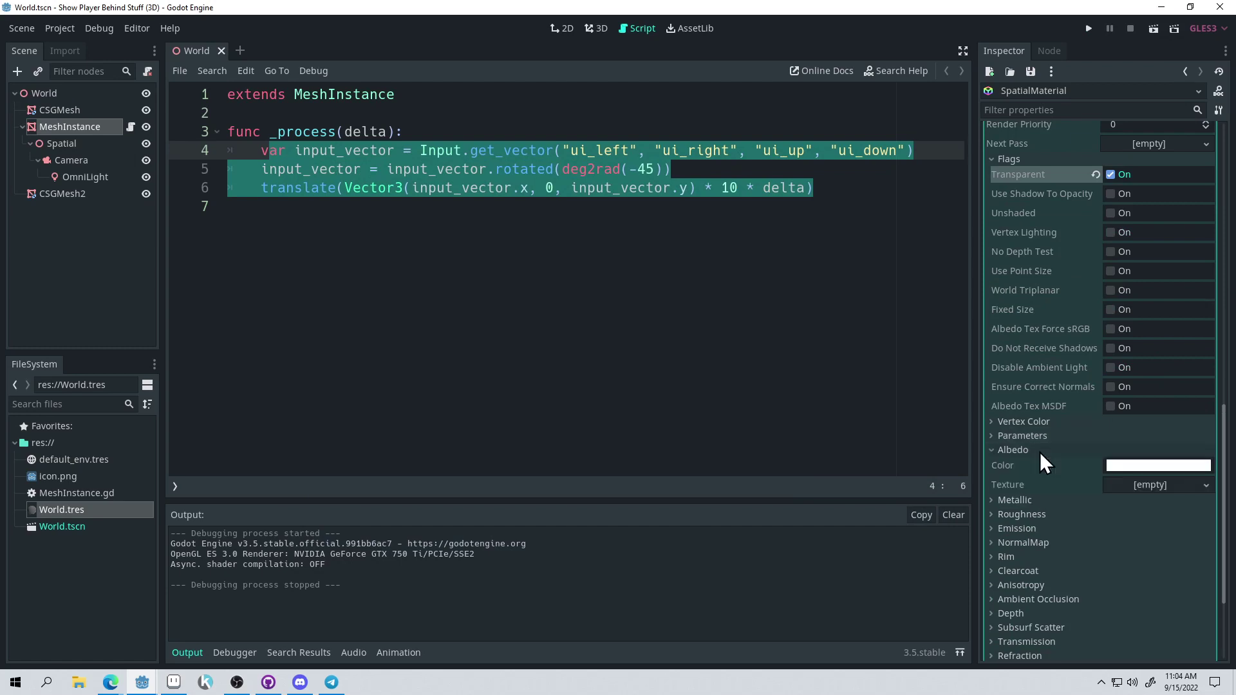
click(1144, 464)
click(1100, 255)
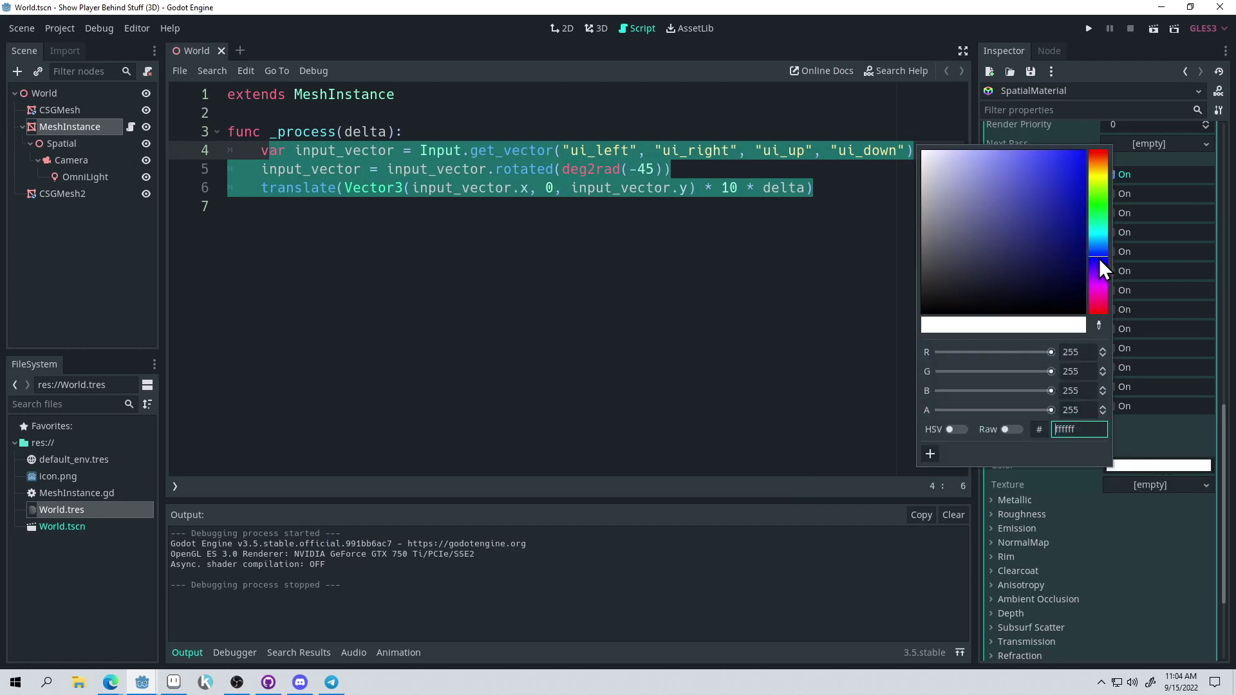
drag(1056, 213, 1041, 182)
click(966, 23)
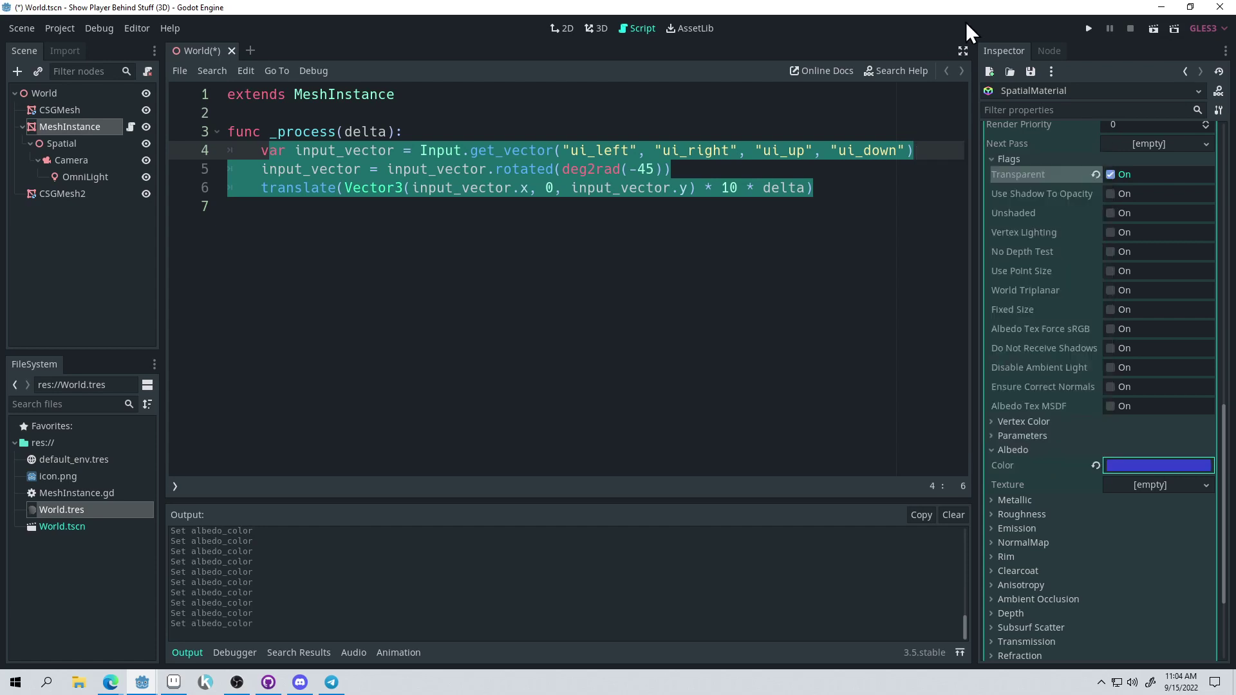
click(1090, 27)
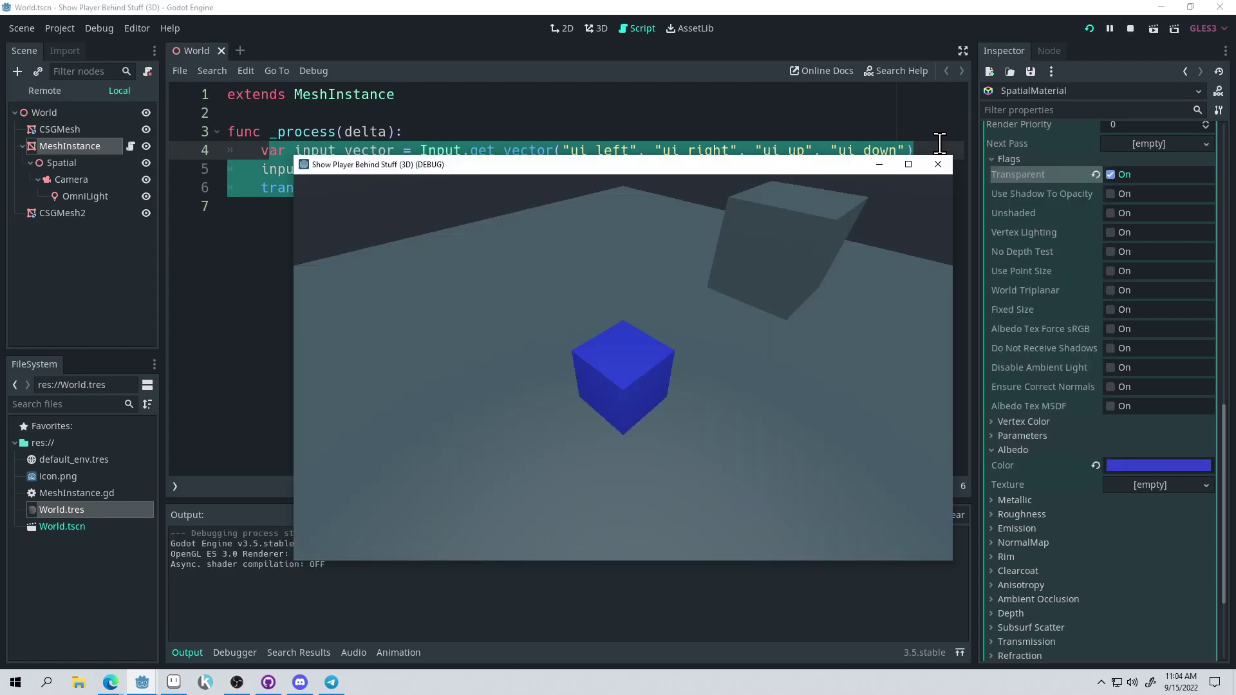
Drive the cube partly behind the grey block to reveal its light-blue silhouette.
key(Up)
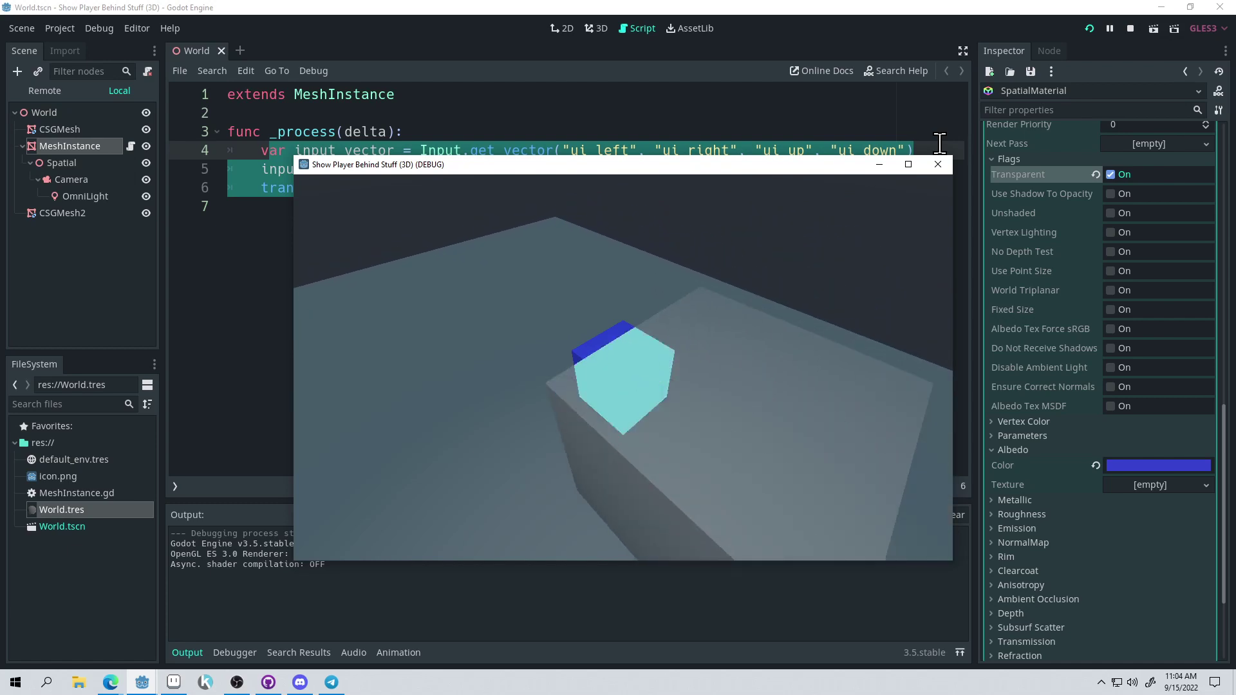
key(Right)
key(Down)
key(Right)
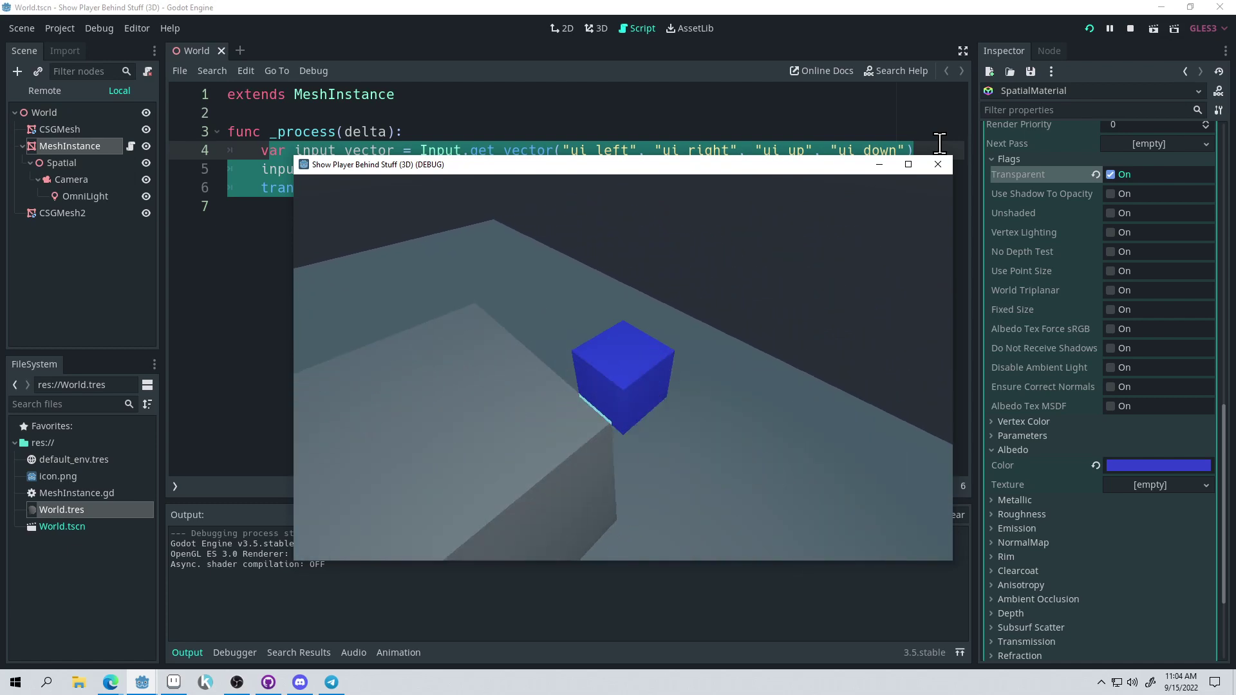
key(Down)
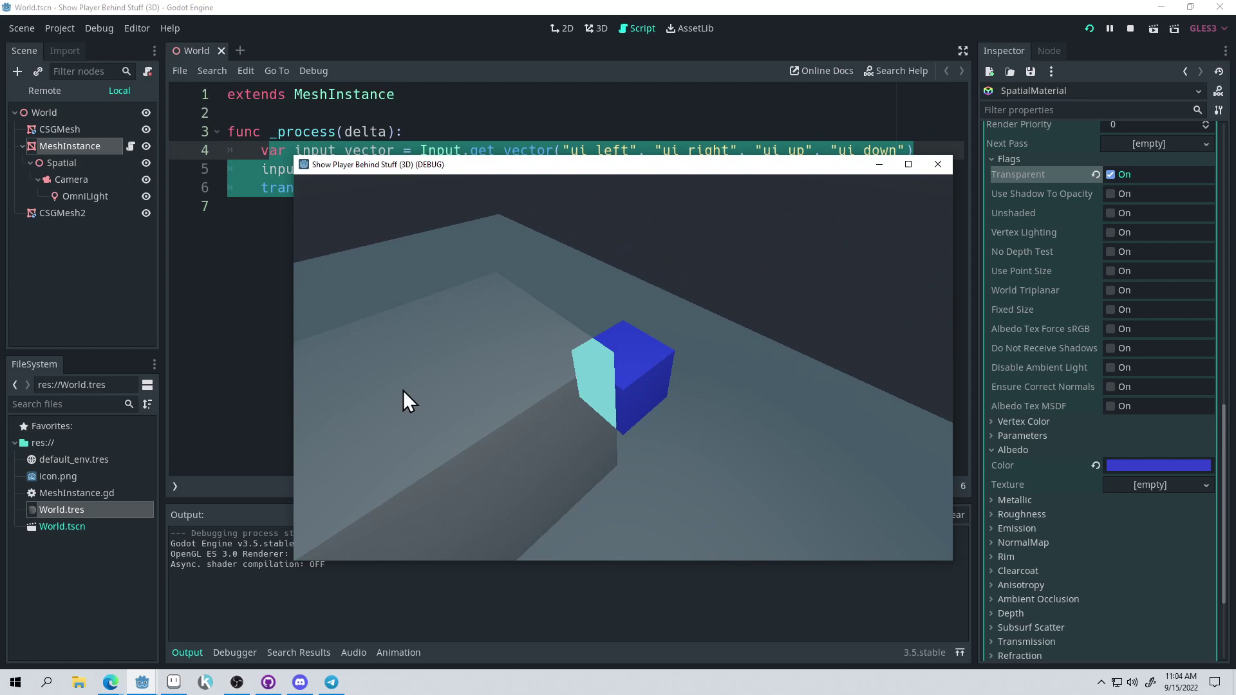